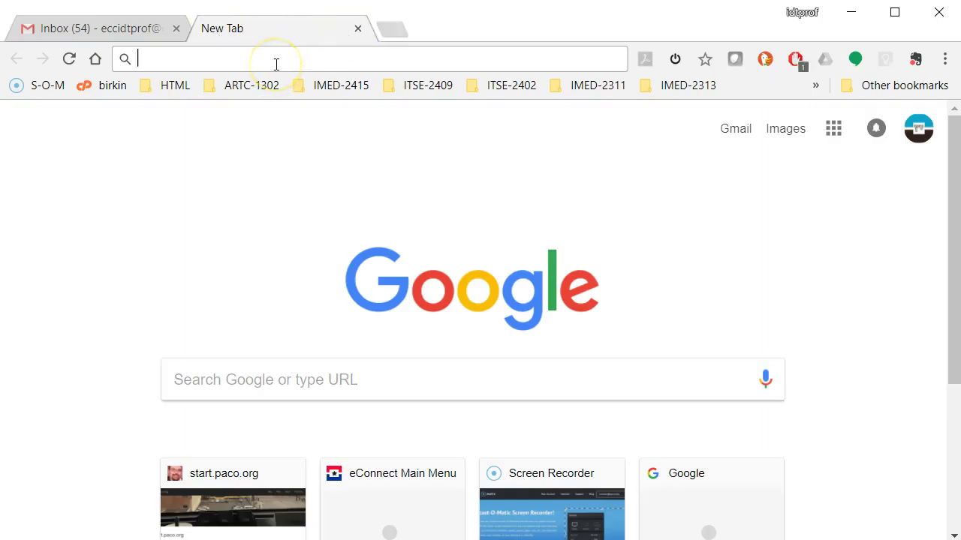
Load the El Centro College site, then go to 000webhost.com in Chrome
text(elcentrocollege.edu)
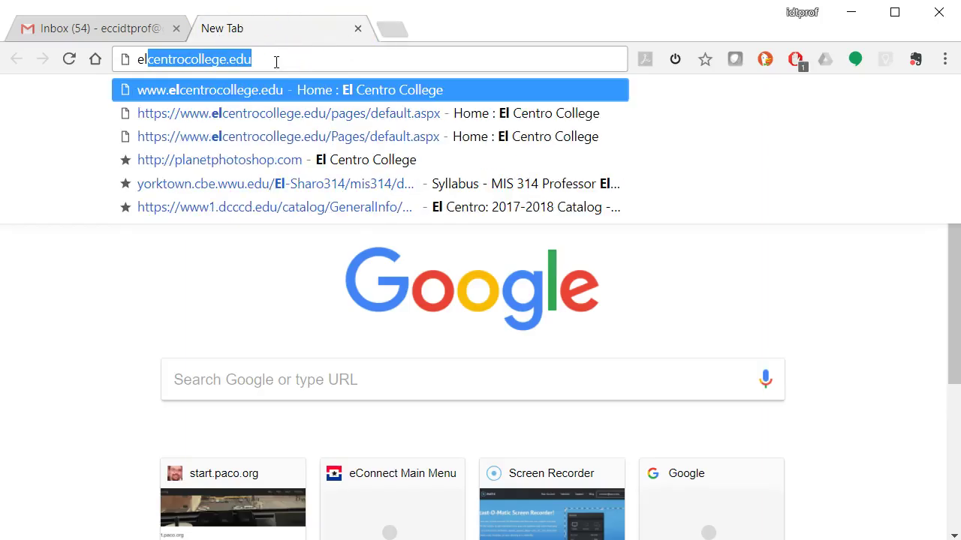
key(Return)
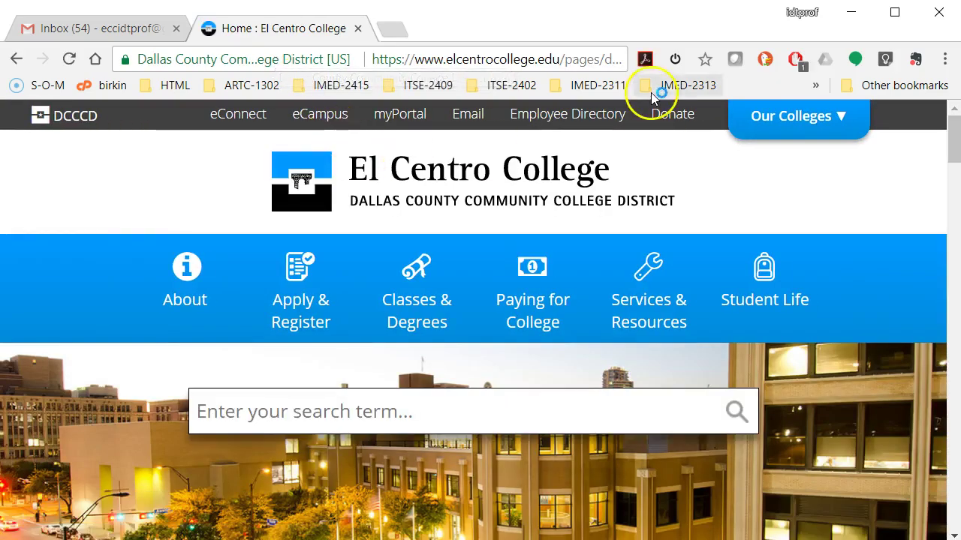
click(477, 64)
text(000)
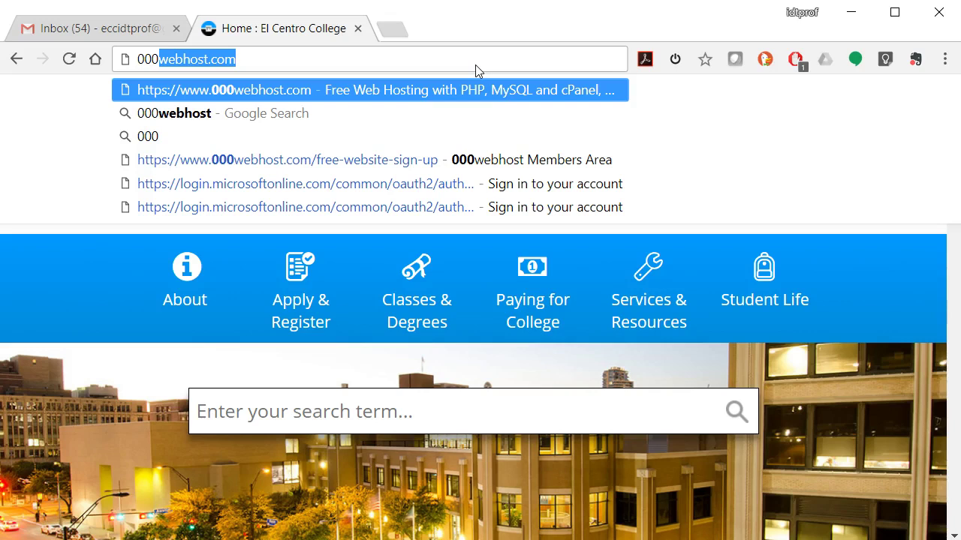
key(Right)
key(Return)
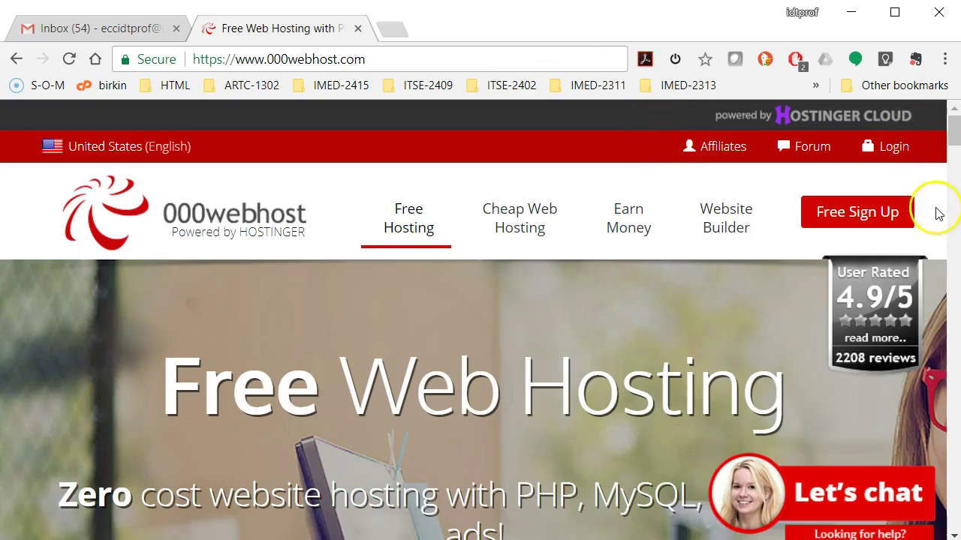
Open the free sign-up form and enter the account e-mail and password
click(886, 218)
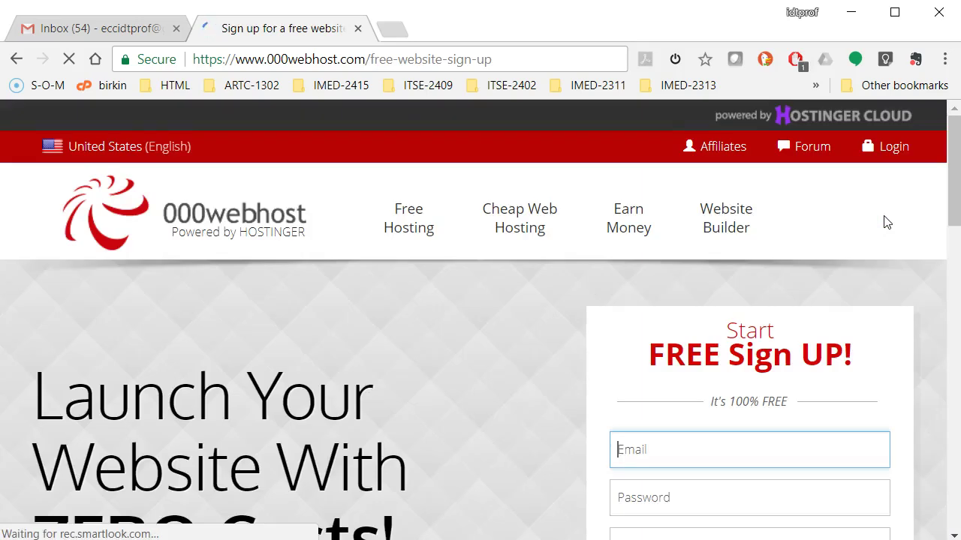
scroll(884, 220, down, 2)
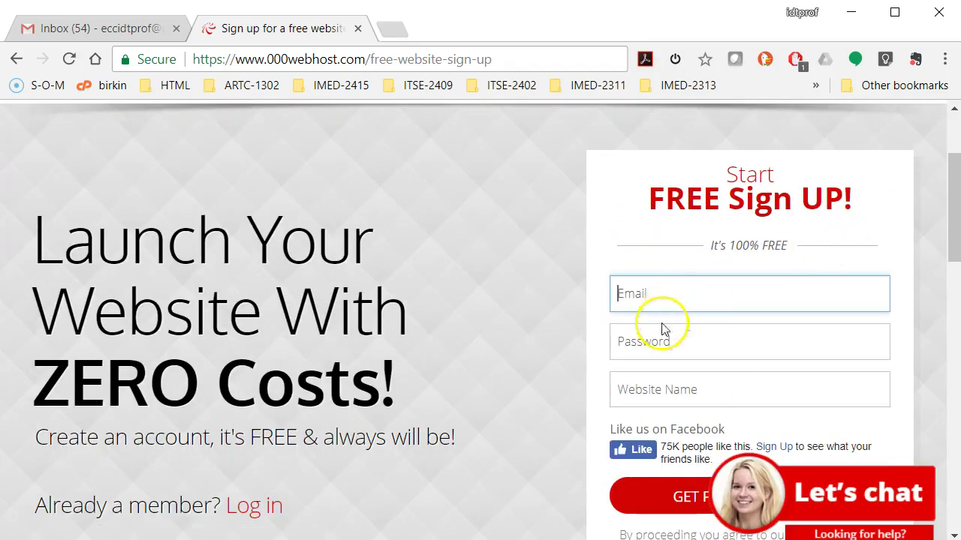
click(663, 291)
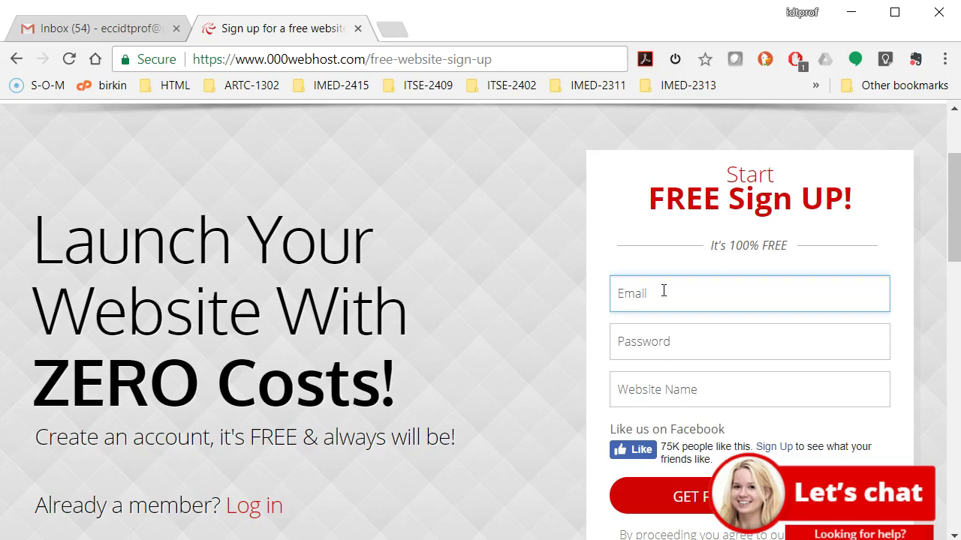
click(713, 338)
text(•••)
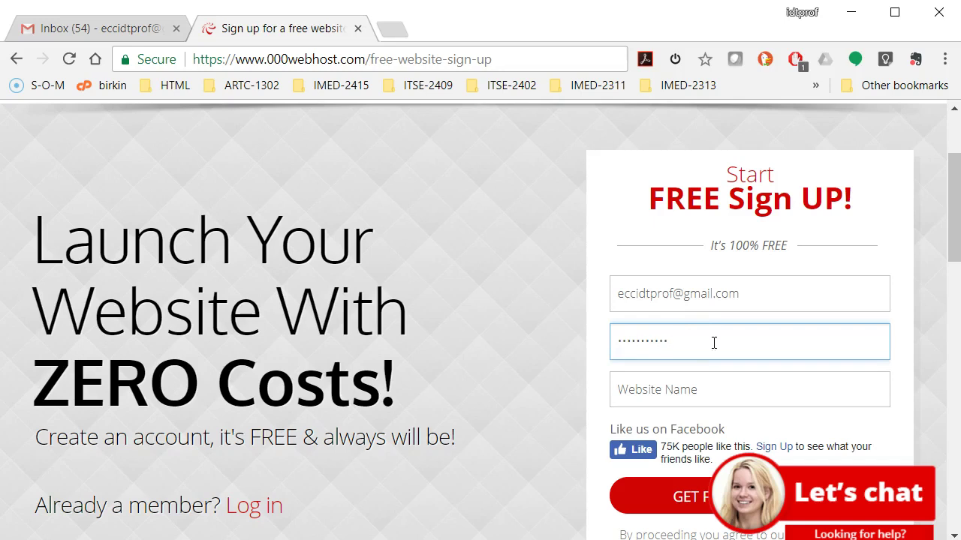
Enter 'eccidtprof' as the website name
click(714, 392)
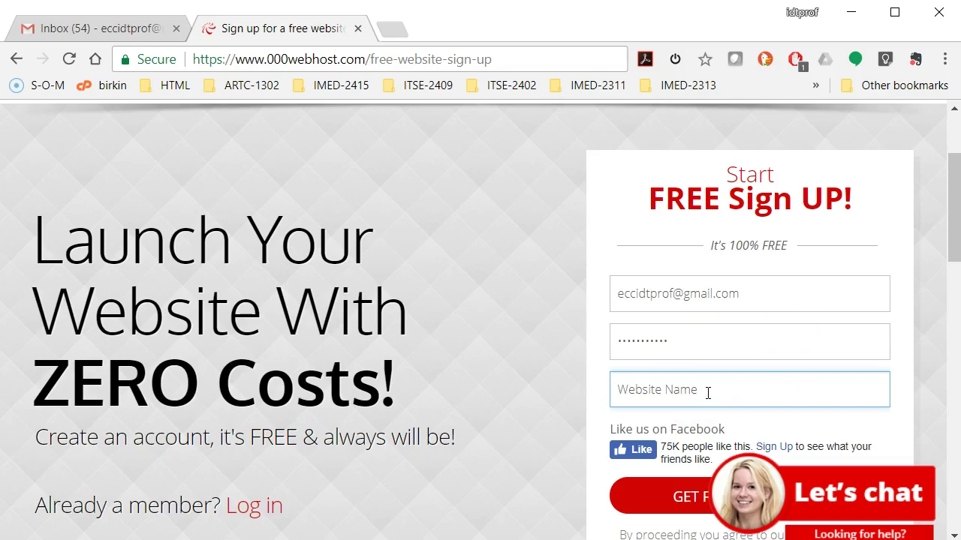
text(ecc)
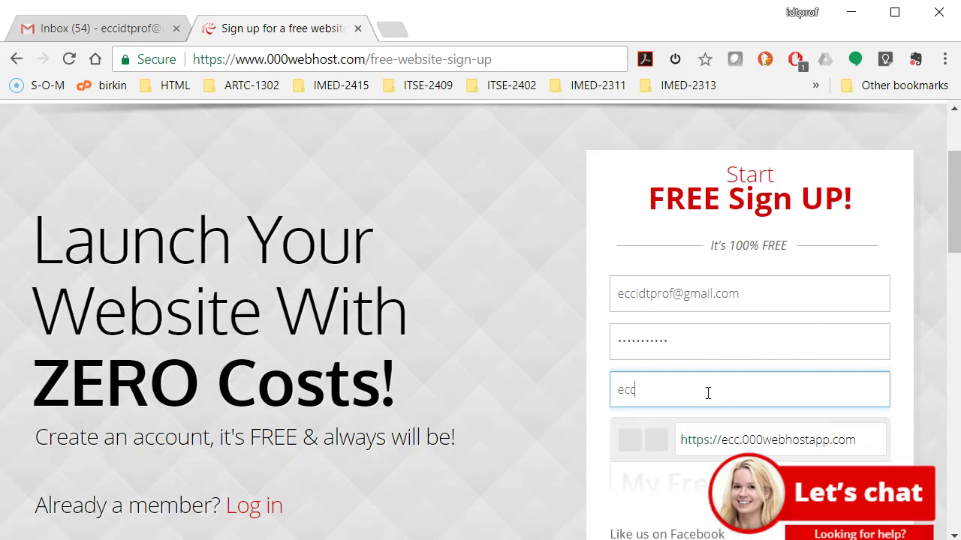
key(BackSpace)
key(BackSpace)
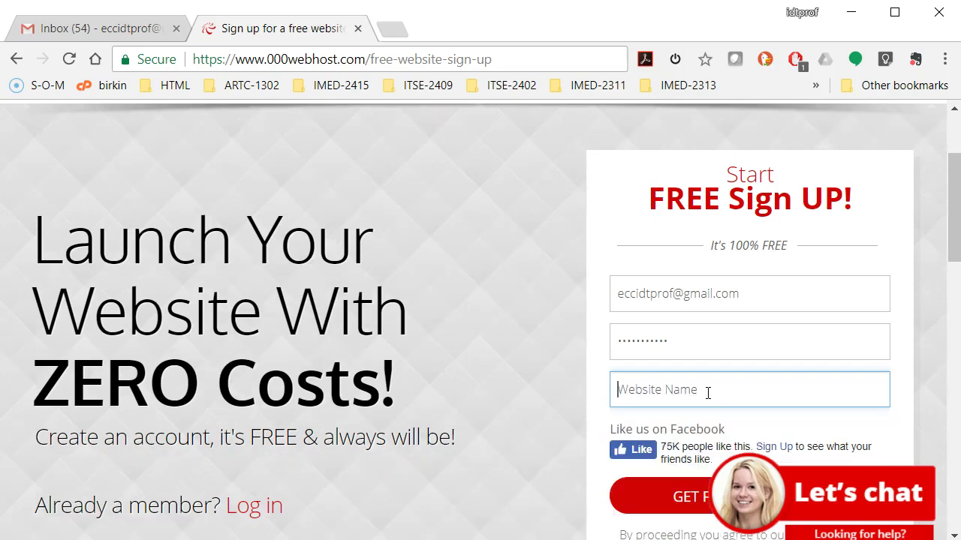
text(ecc)
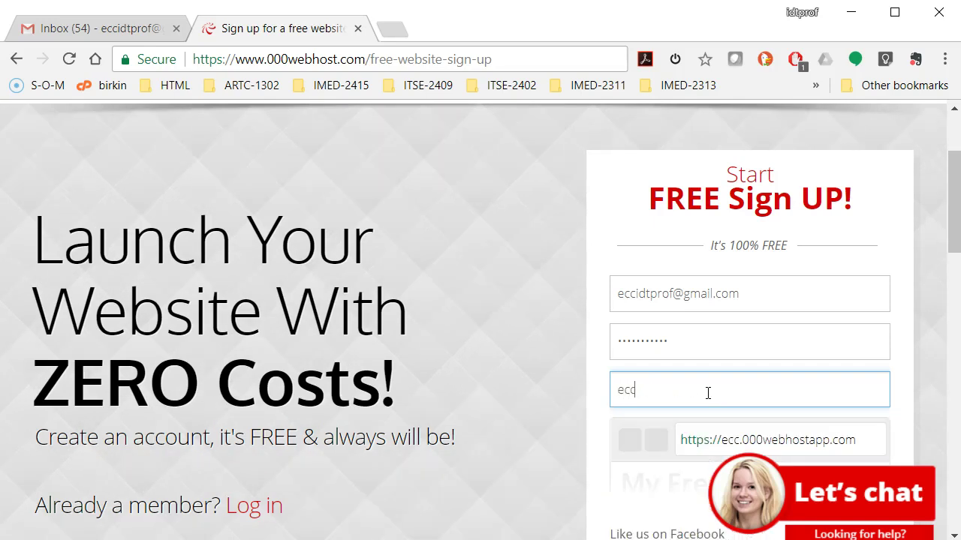
text(idtprof)
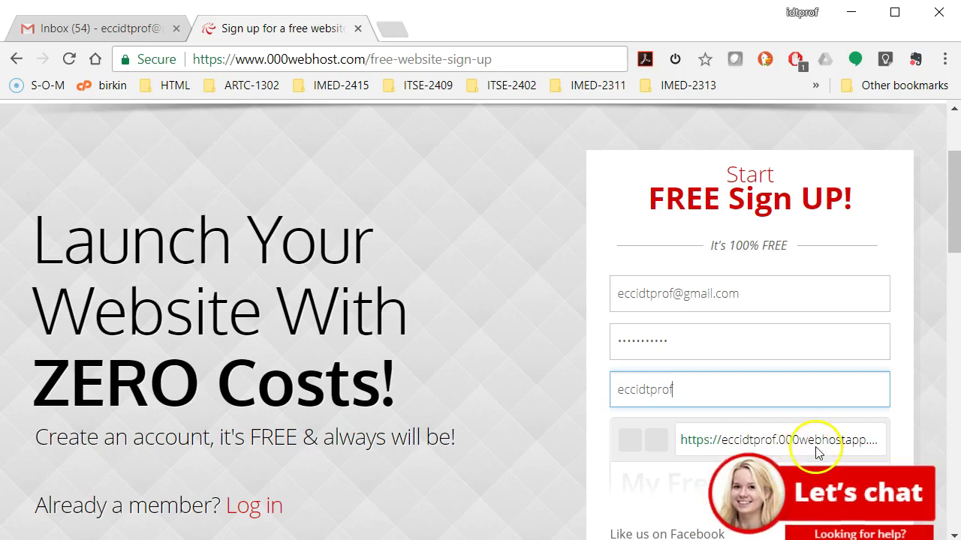
click(934, 397)
scroll(937, 368, down, 2)
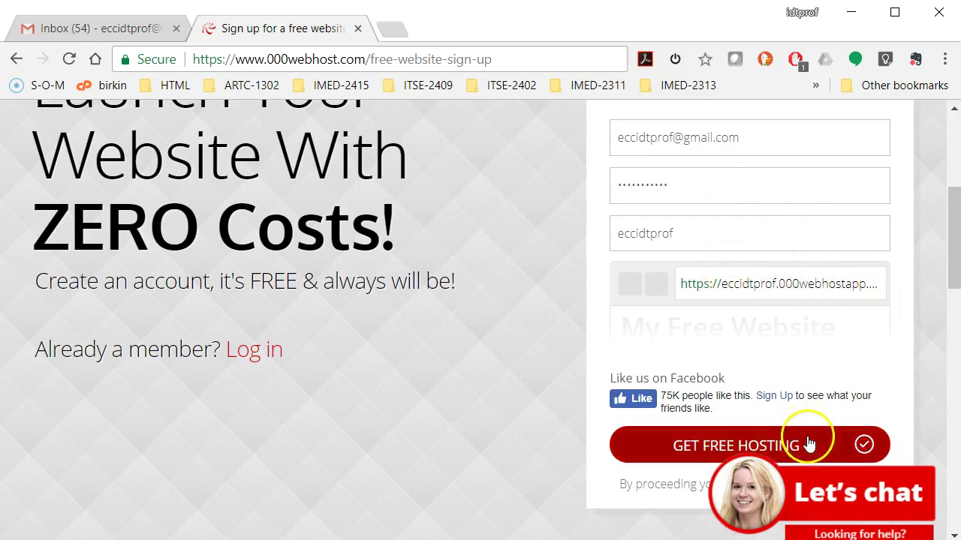
Submit the GET FREE HOSTING form, retrying once until the page reloads
click(721, 445)
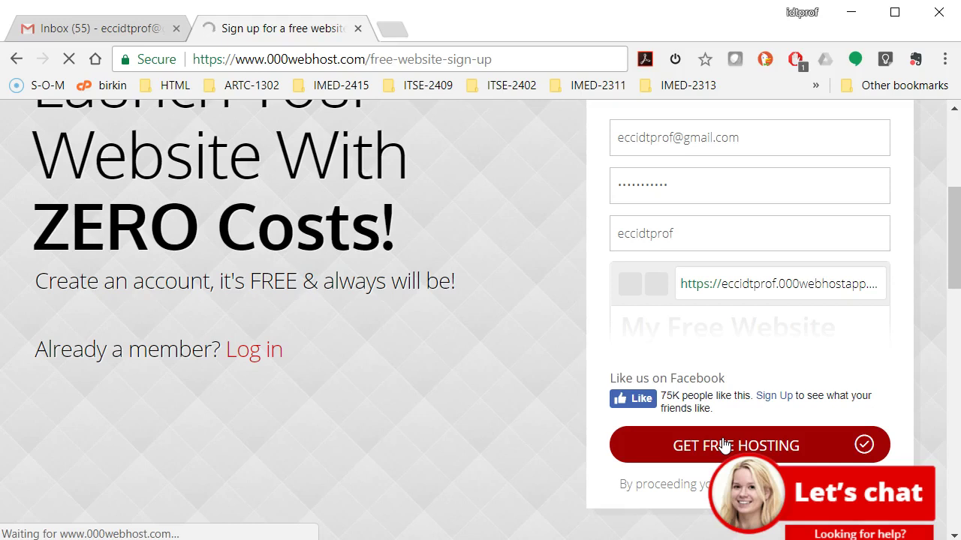
click(705, 451)
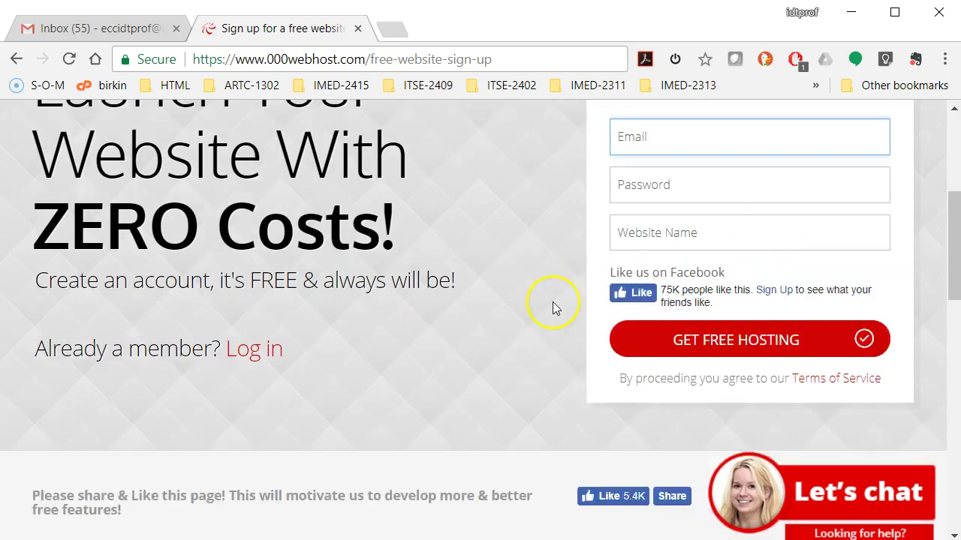
scroll(551, 302, down, 6)
scroll(551, 302, up, 4)
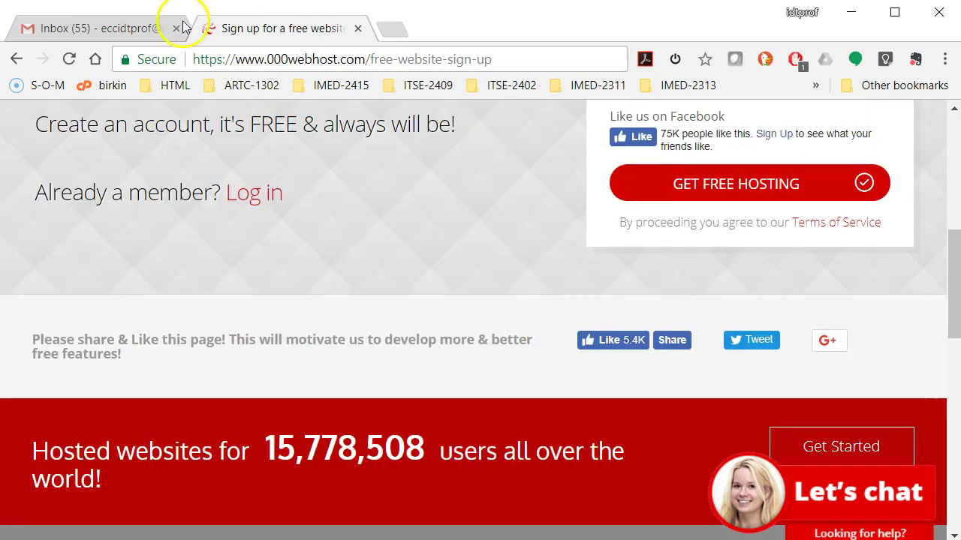
Open the 000webhost confirmation e-mail in Gmail and close the Web Clipper popup
click(148, 34)
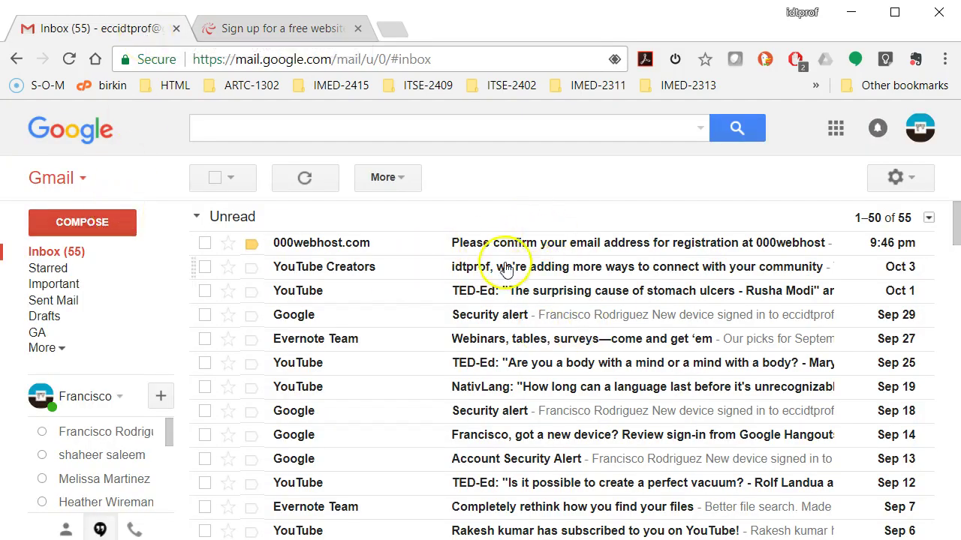
click(658, 250)
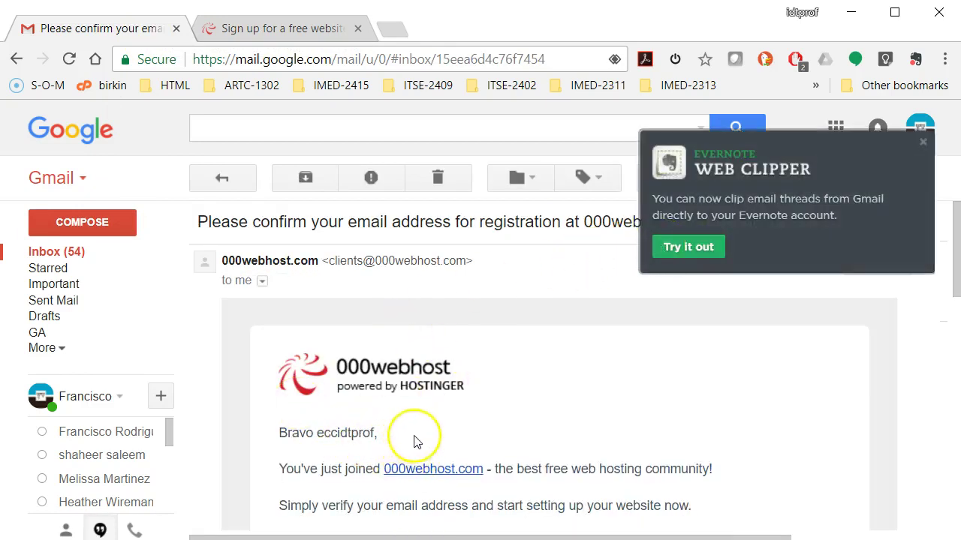
scroll(453, 435, down, 2)
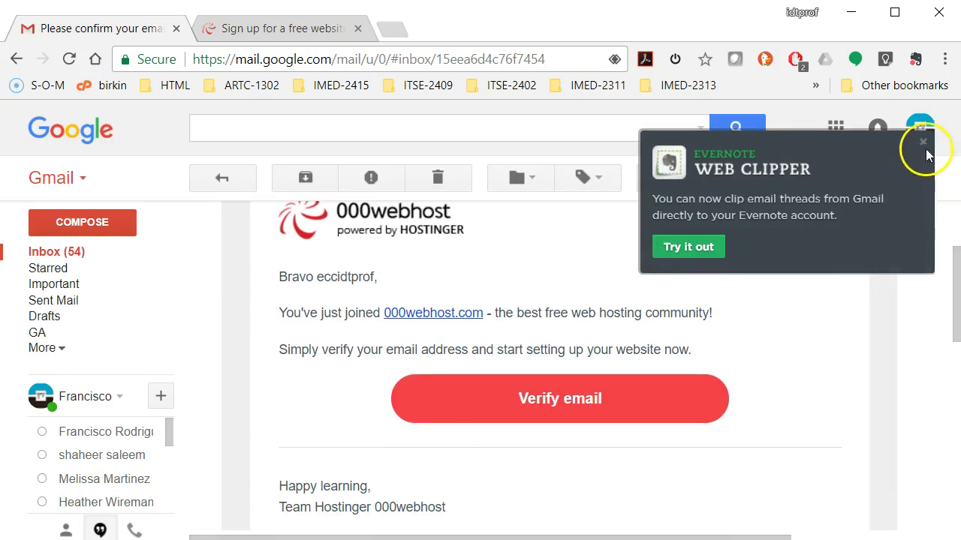
click(924, 144)
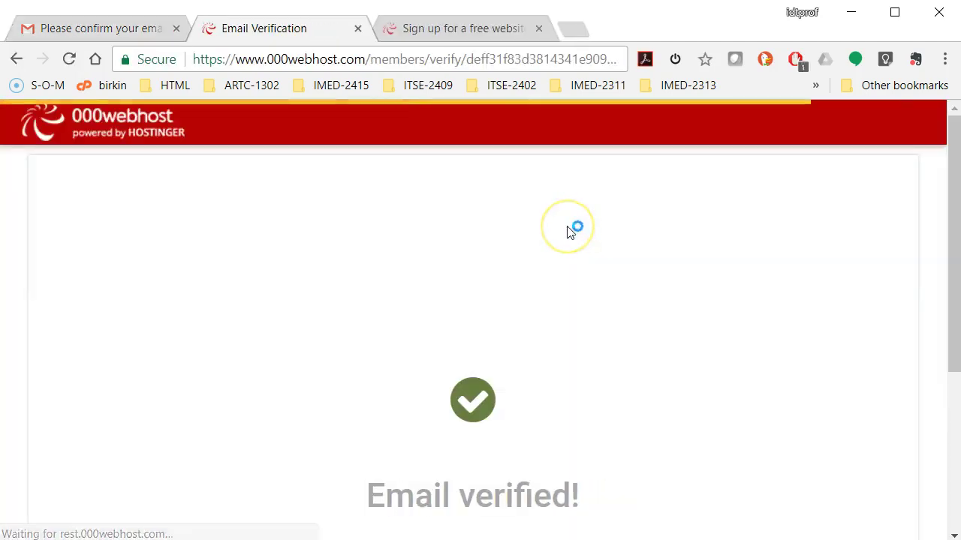
scroll(420, 290, down, 2)
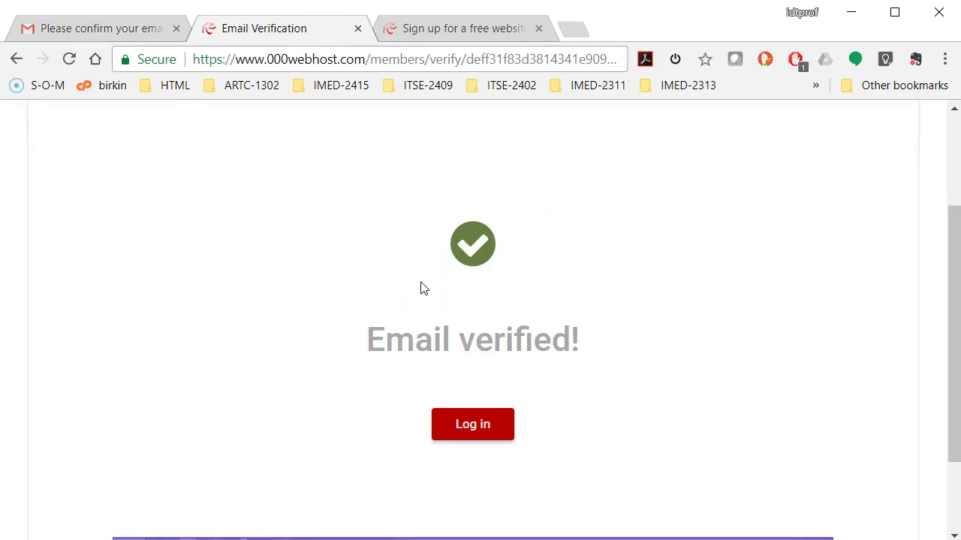
Close the leftover sign-up tab and go to the 000webhost login page
click(540, 29)
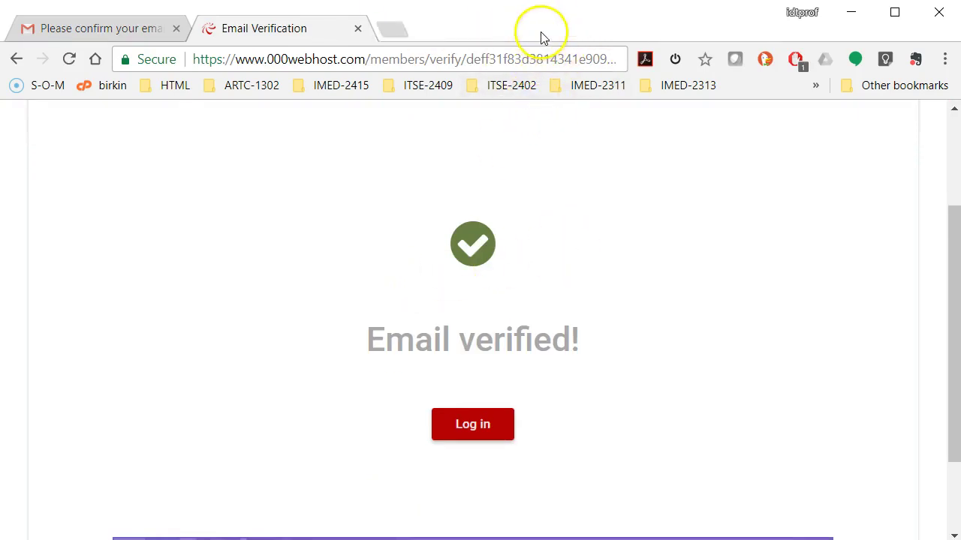
scroll(504, 360, down, 2)
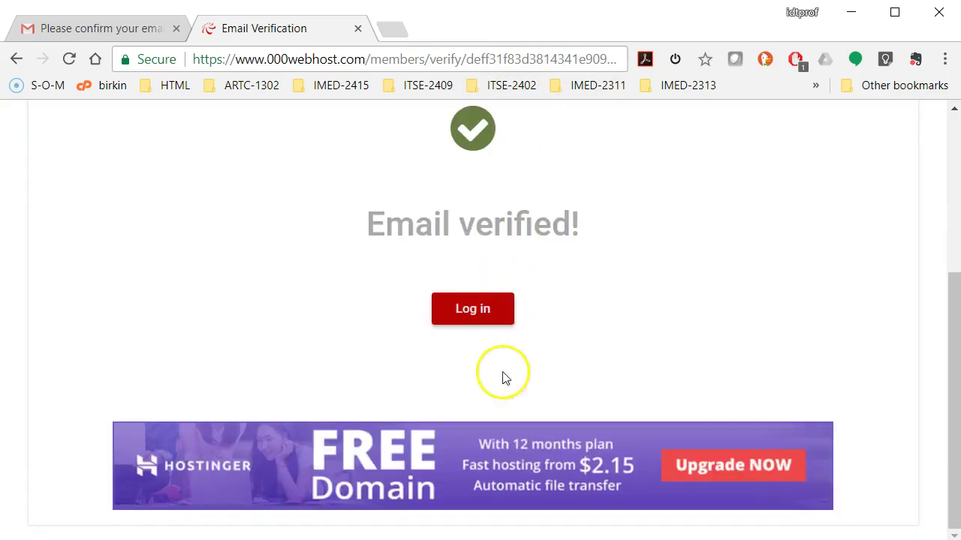
click(483, 317)
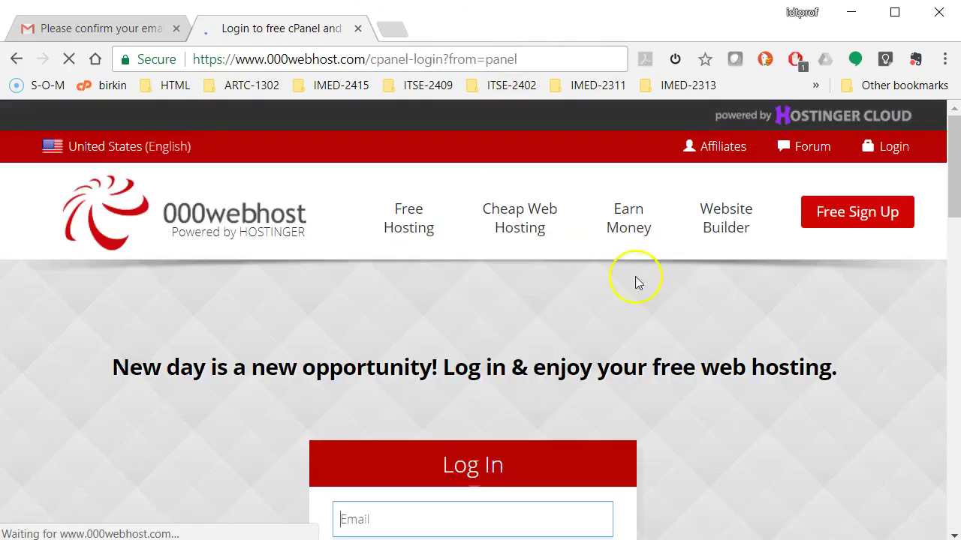
scroll(554, 257, down, 2)
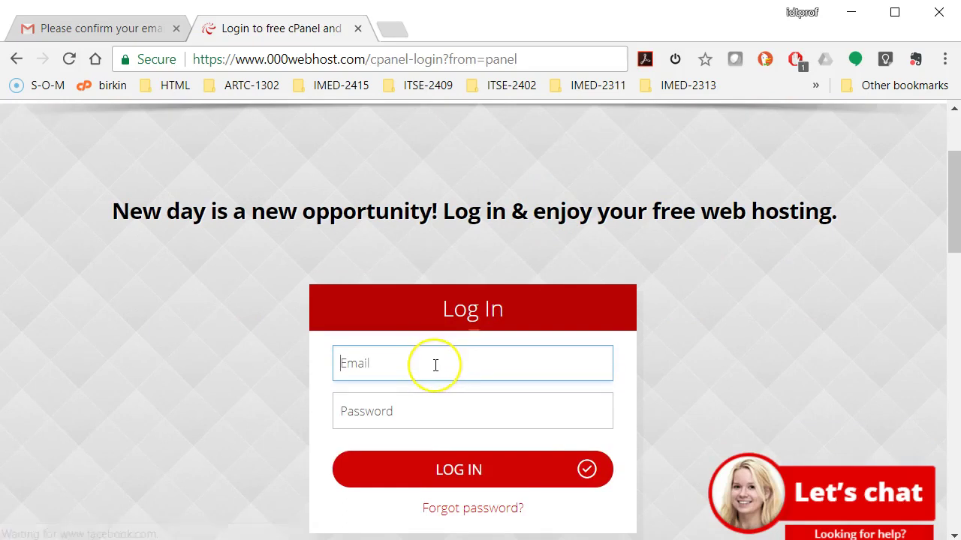
Enter the account e-mail and password on the login form
click(435, 364)
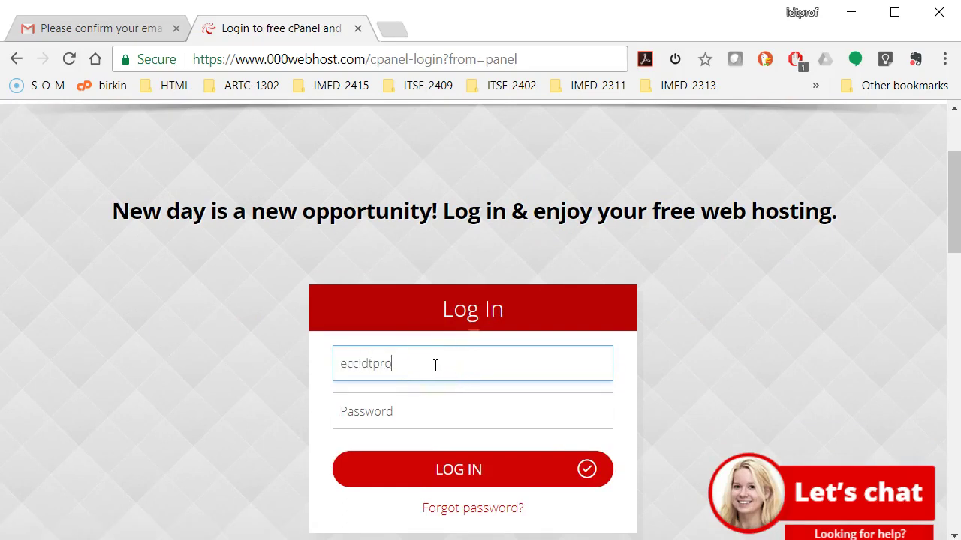
click(419, 409)
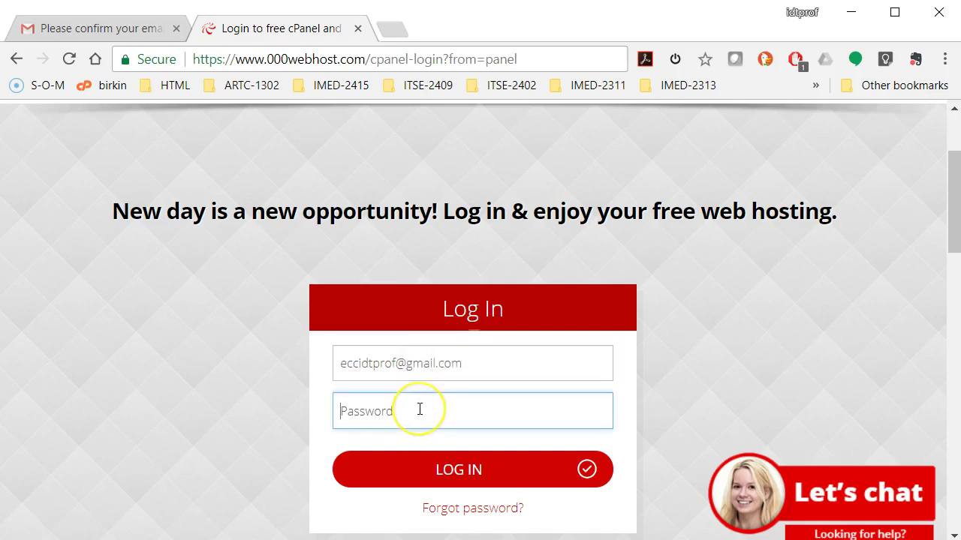
text(•)
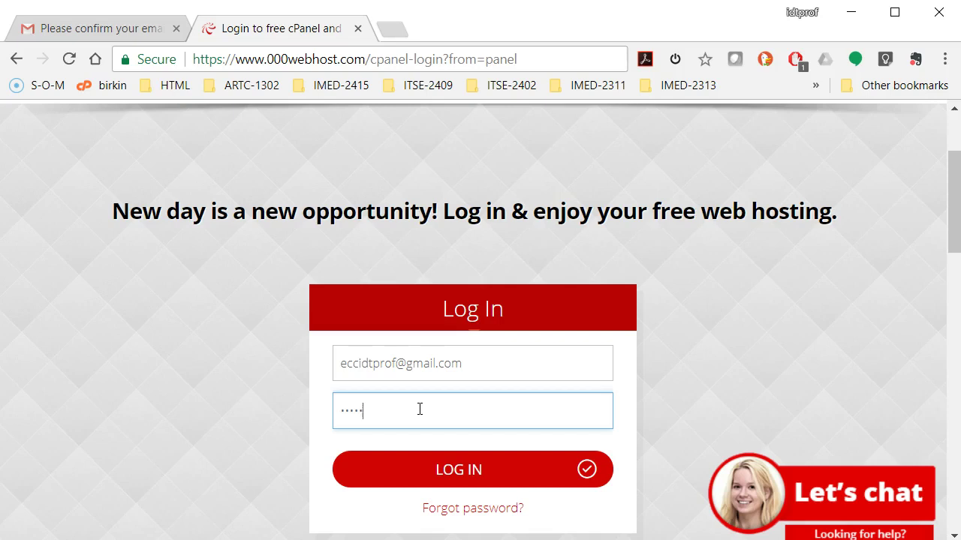
text(•)
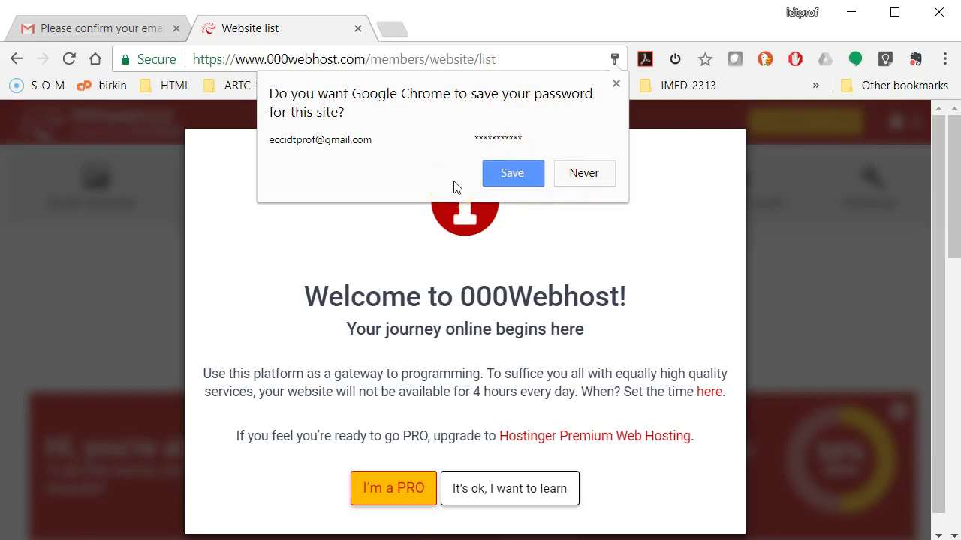
Save the login in Chrome, dismiss the welcome message, and scroll to the Websites list
click(523, 173)
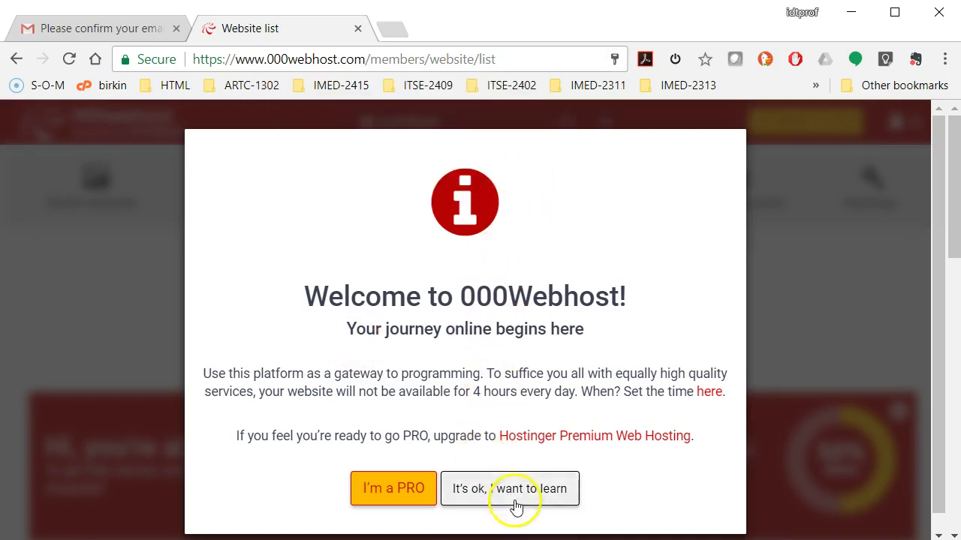
scroll(517, 507, down, 1)
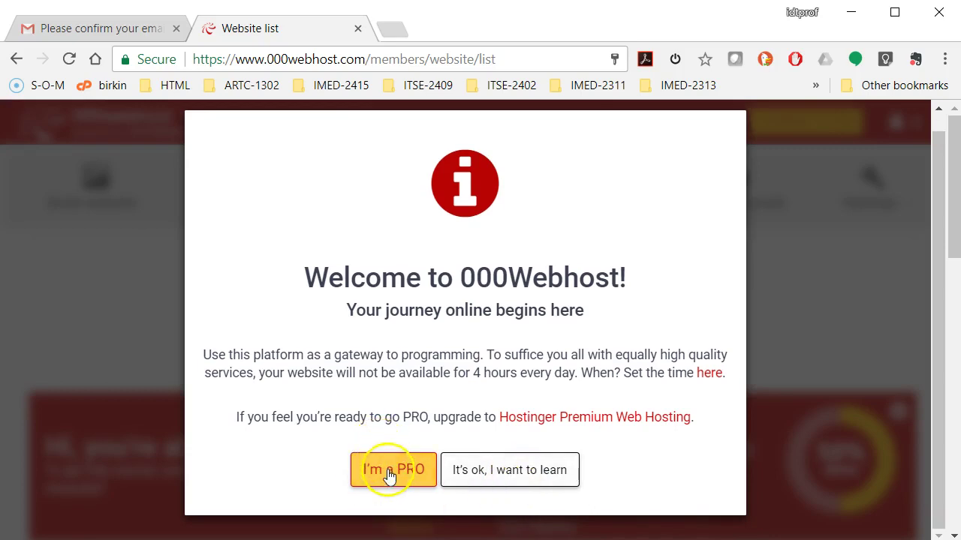
click(533, 481)
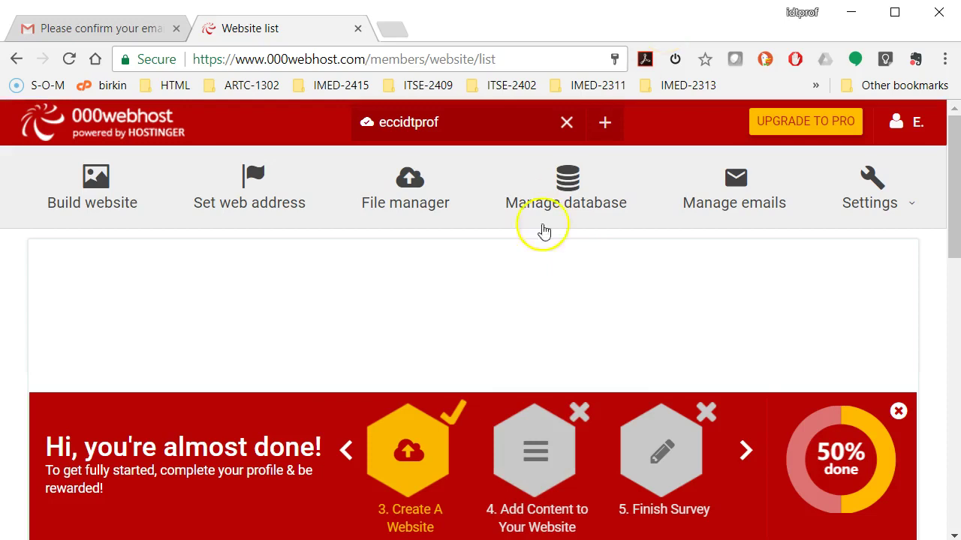
scroll(333, 293, down, 2)
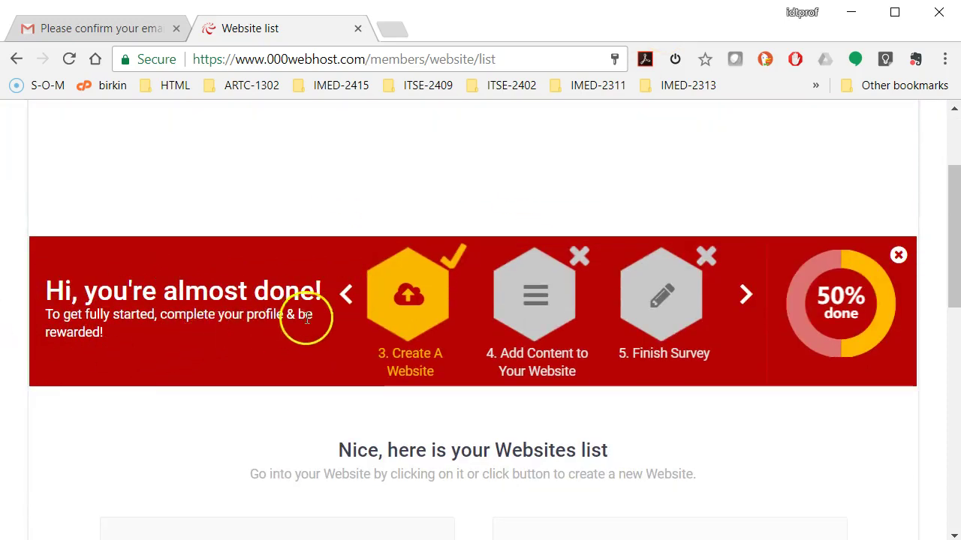
scroll(356, 310, down, 4)
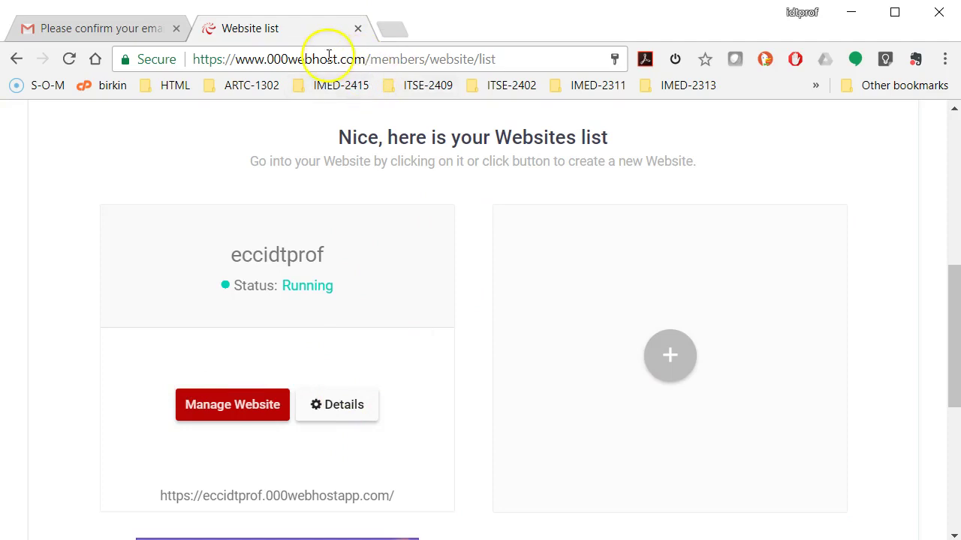
Load eccidtprof.000webhostapp.com in a new tab and view its 'Hooray' placeholder page
click(391, 30)
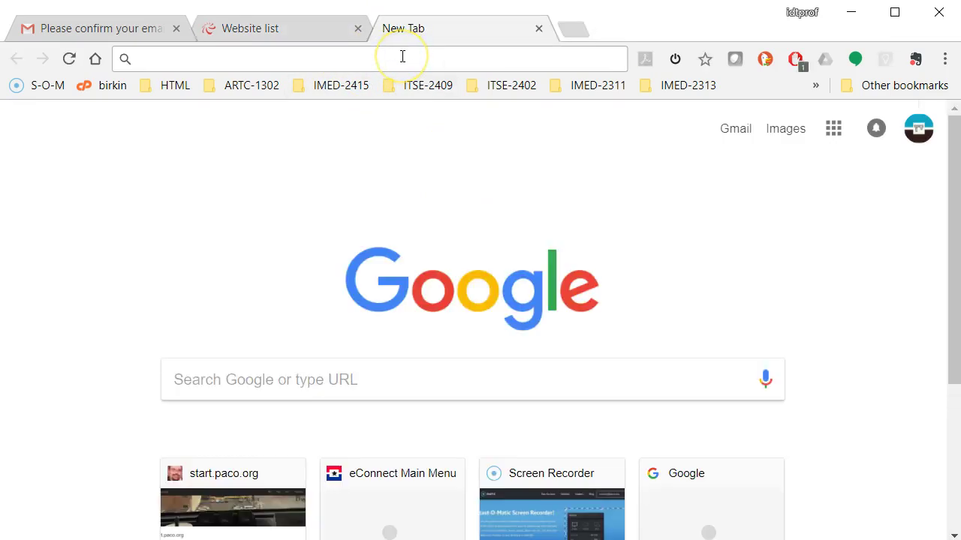
text(ec)
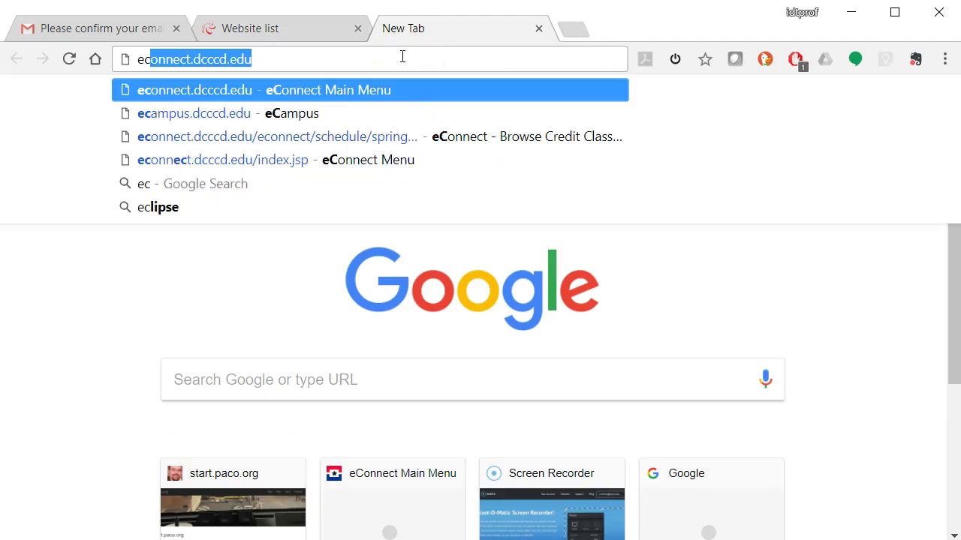
text(cidtprof.)
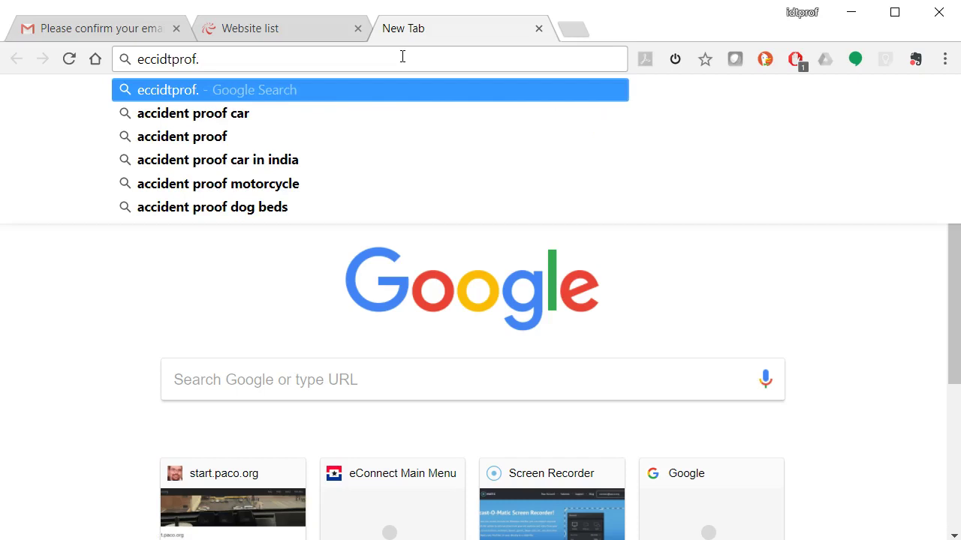
text(000)
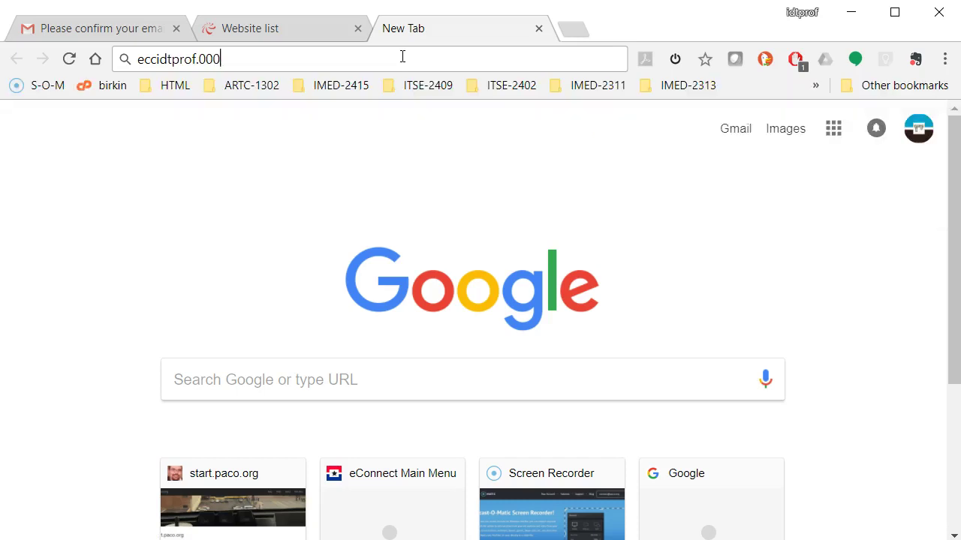
text(webhostapp)
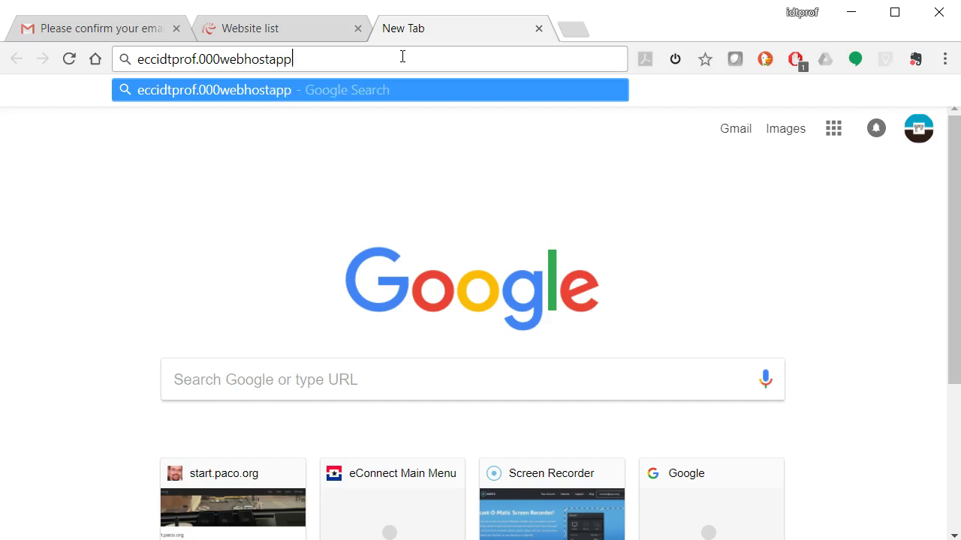
text(.com)
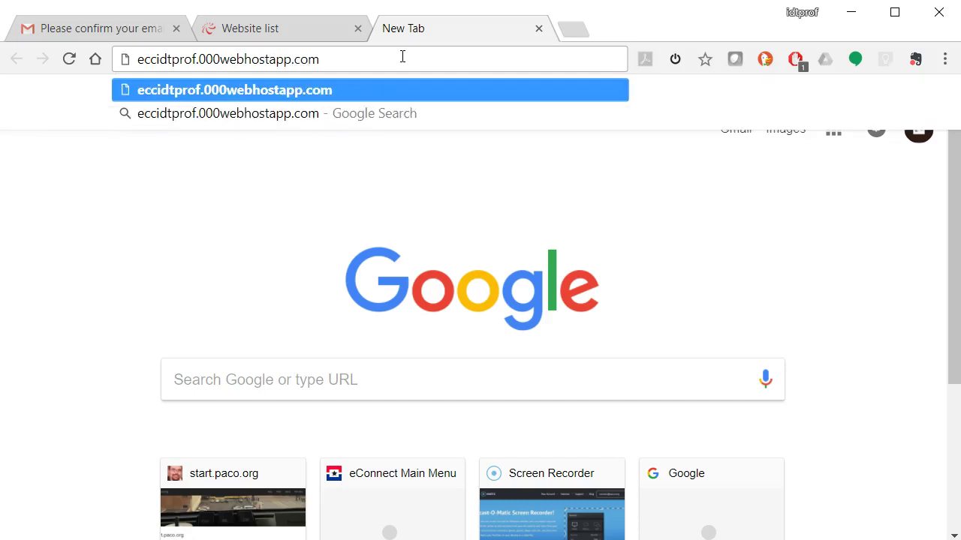
key(Return)
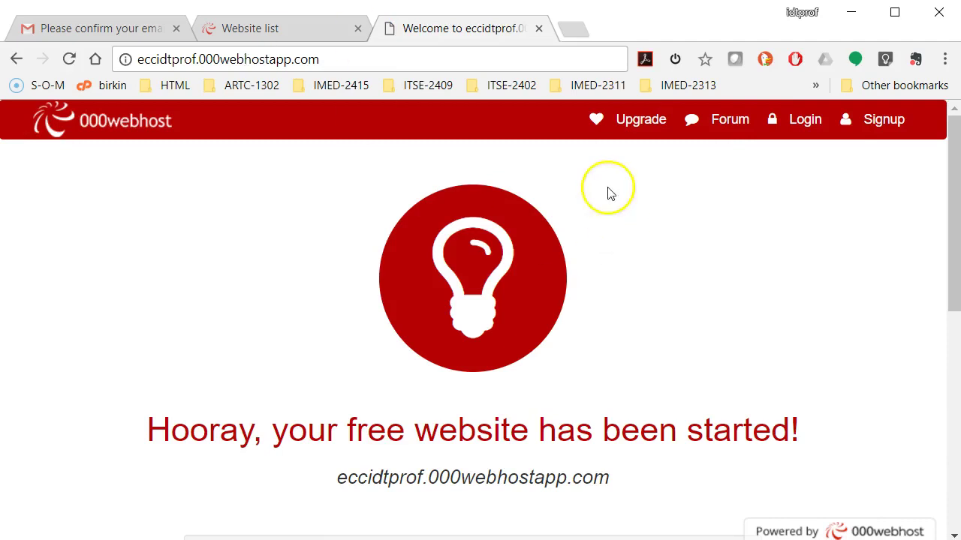
click(356, 57)
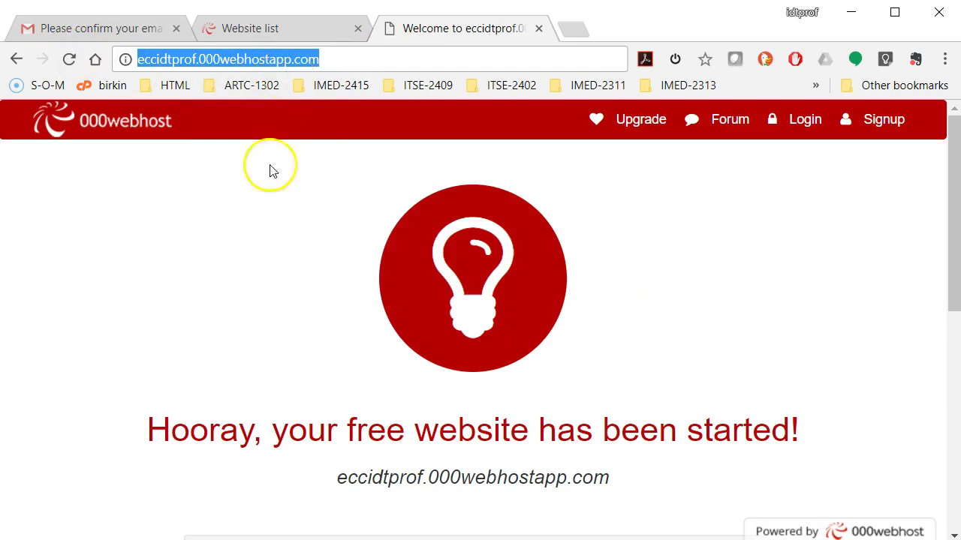
scroll(502, 233, down, 8)
scroll(501, 233, down, 1)
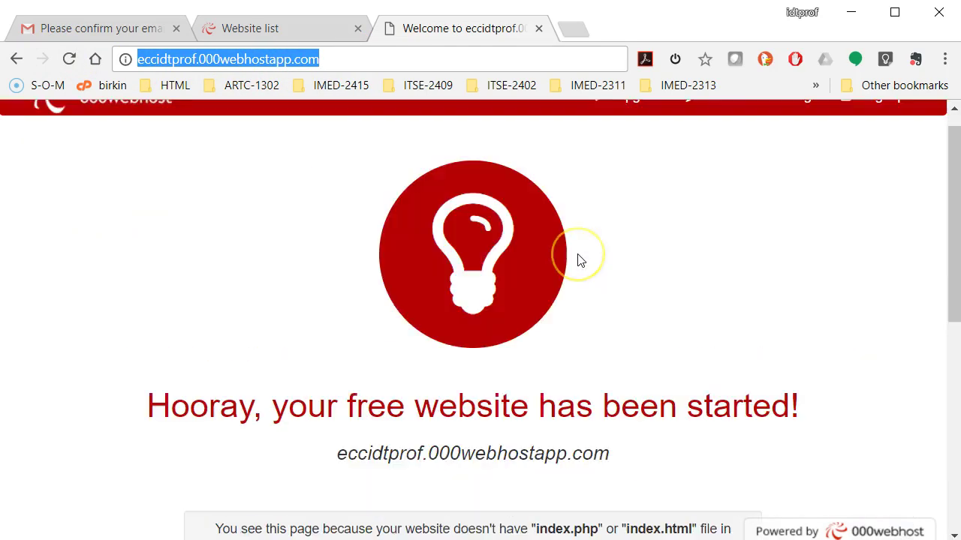
scroll(579, 270, up, 10)
scroll(578, 261, down, 7)
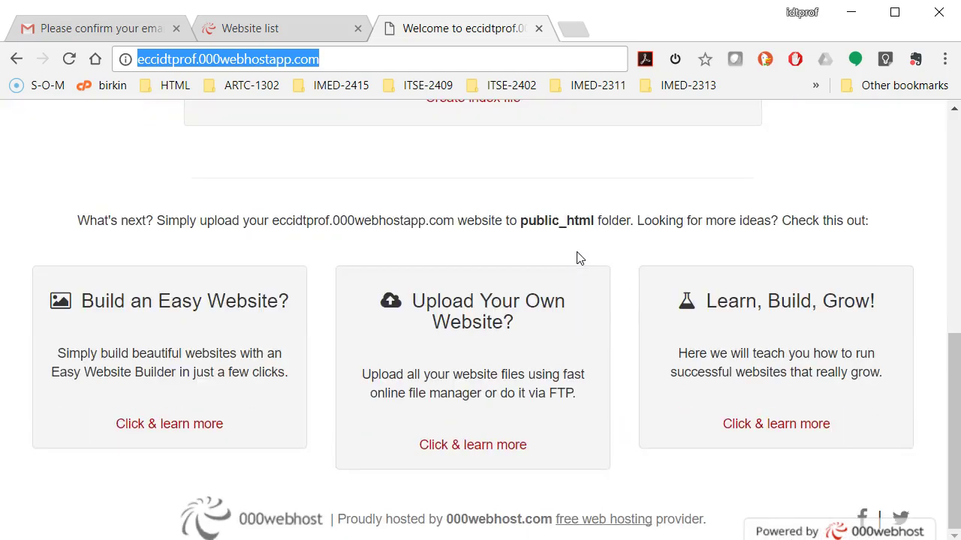
scroll(332, 145, up, 8)
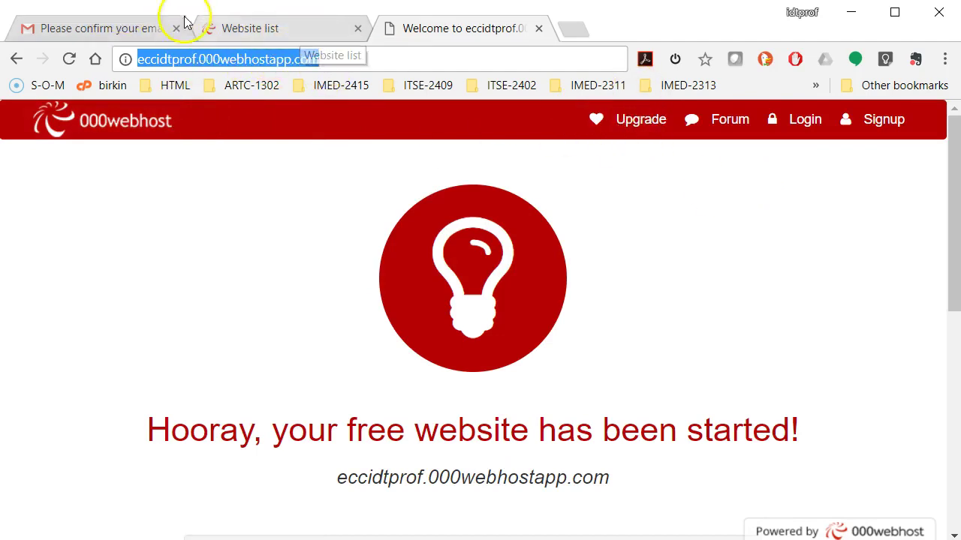
Return to the Websites list and open the eccidtprof site's details panel
click(238, 33)
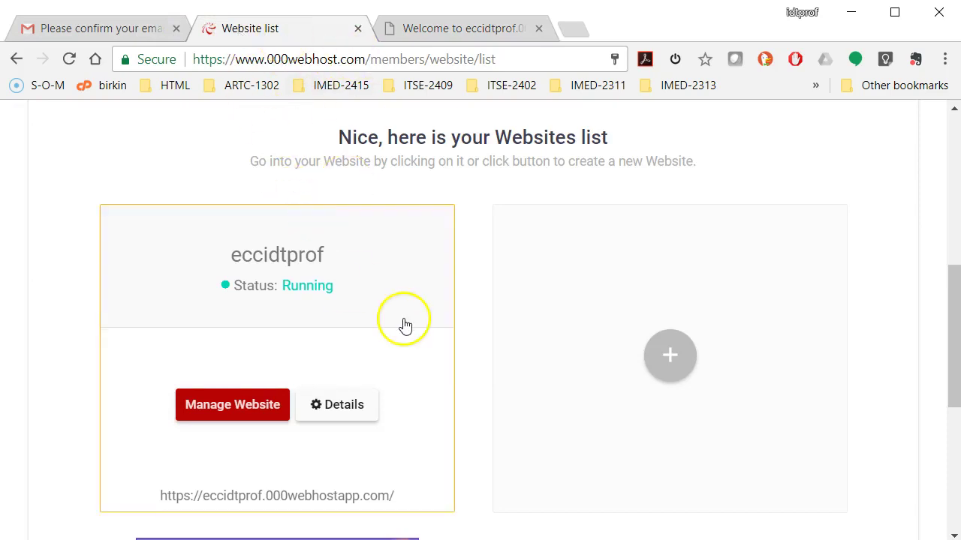
scroll(401, 325, down, 2)
click(353, 248)
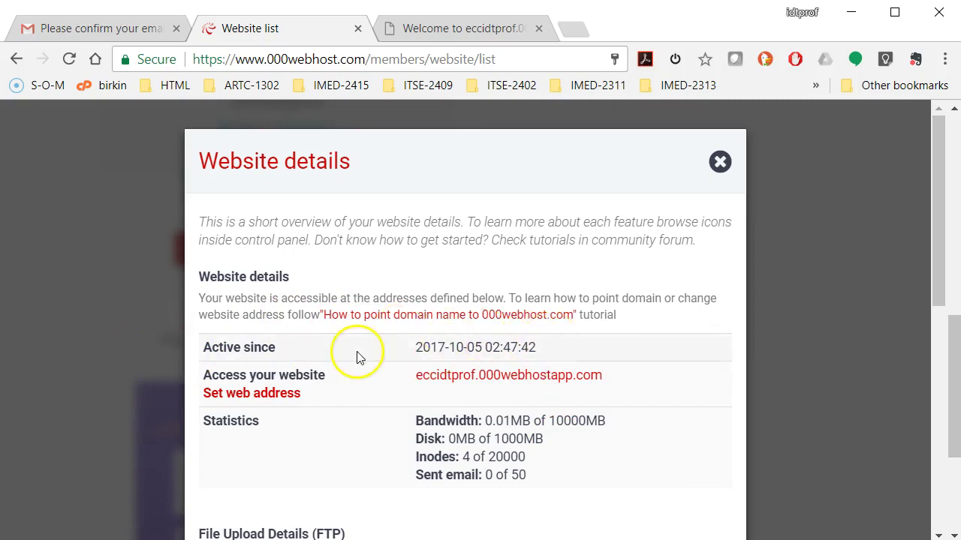
scroll(354, 354, down, 2)
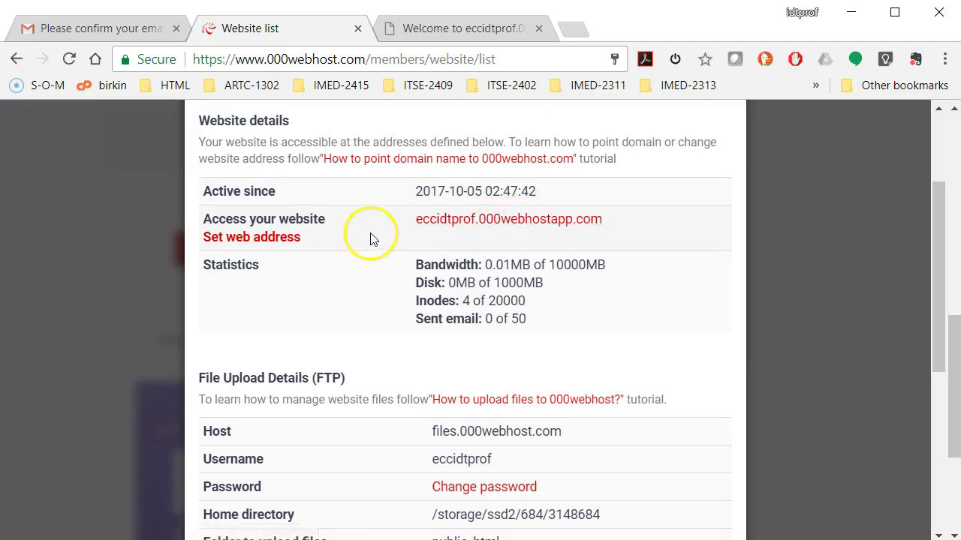
scroll(368, 240, down, 2)
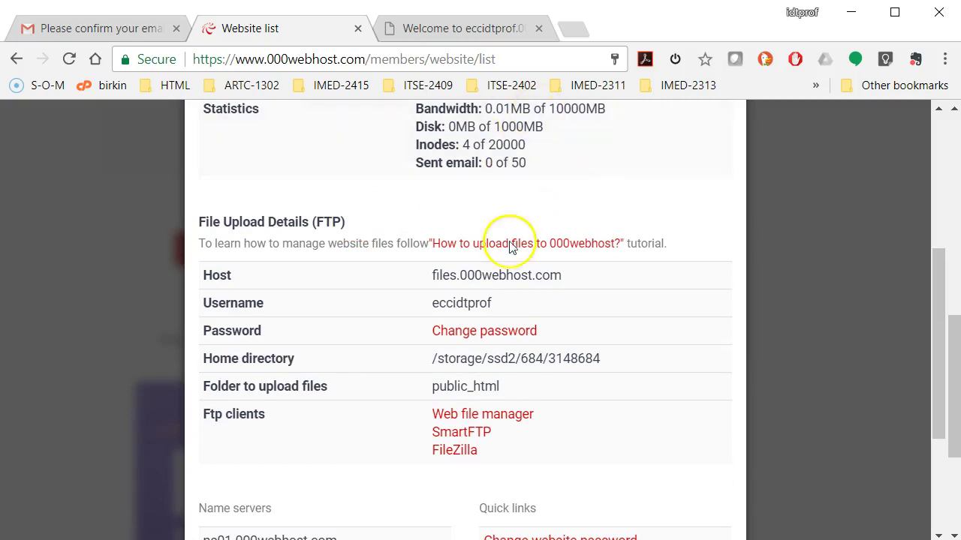
scroll(553, 270, up, 2)
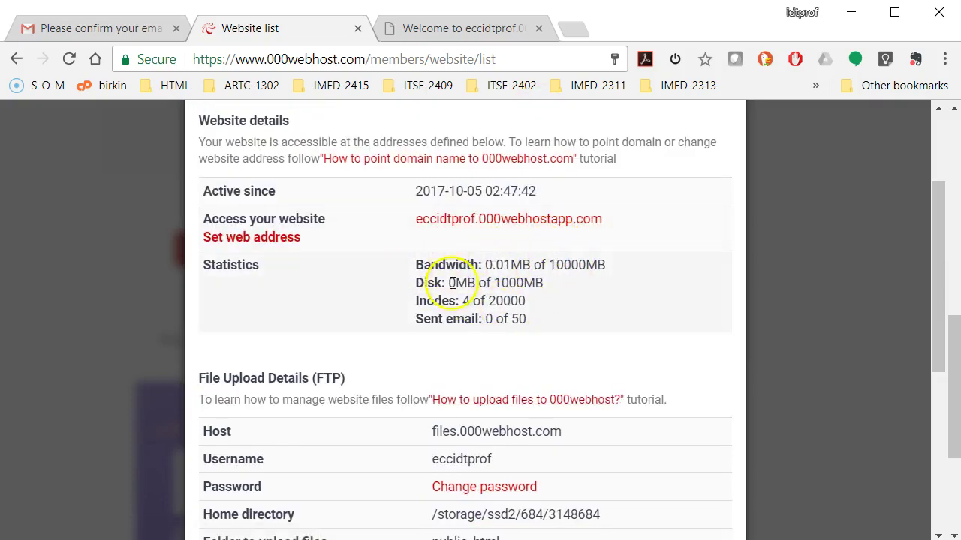
scroll(487, 347, down, 2)
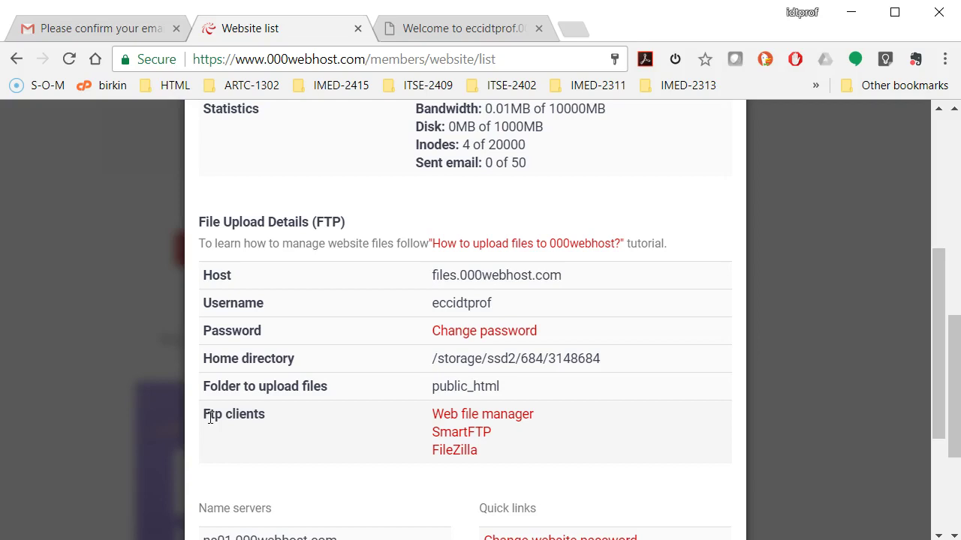
scroll(201, 415, down, 2)
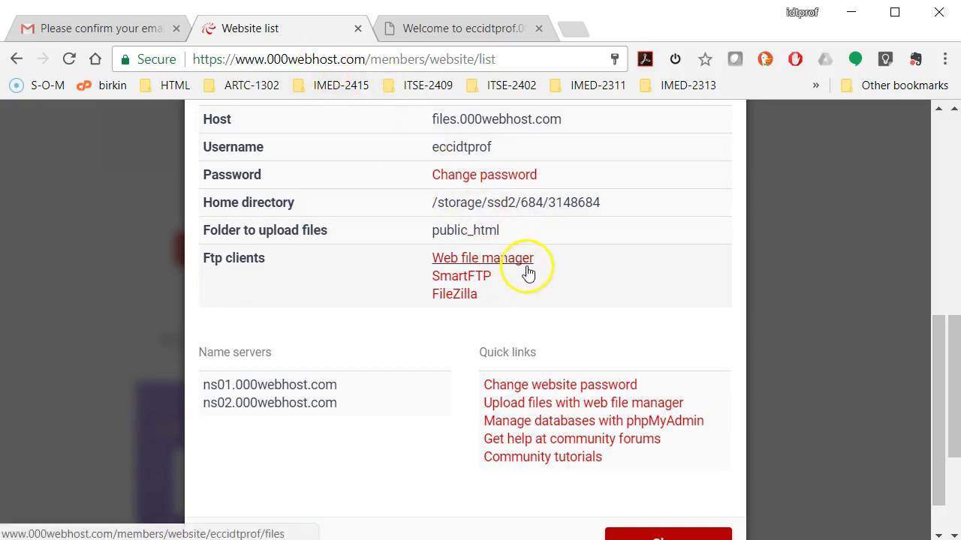
Open the Web file manager and scroll to the Upload files now button
click(508, 264)
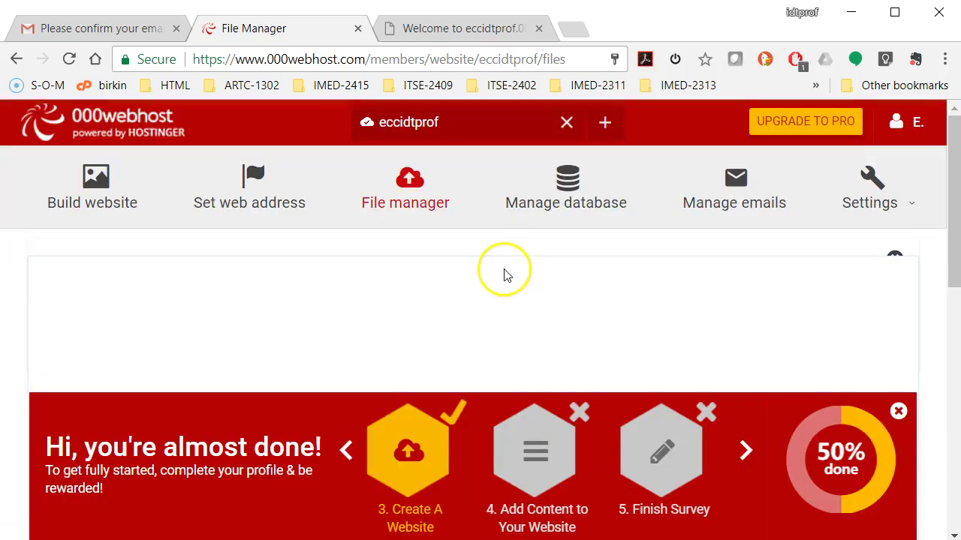
scroll(497, 268, down, 8)
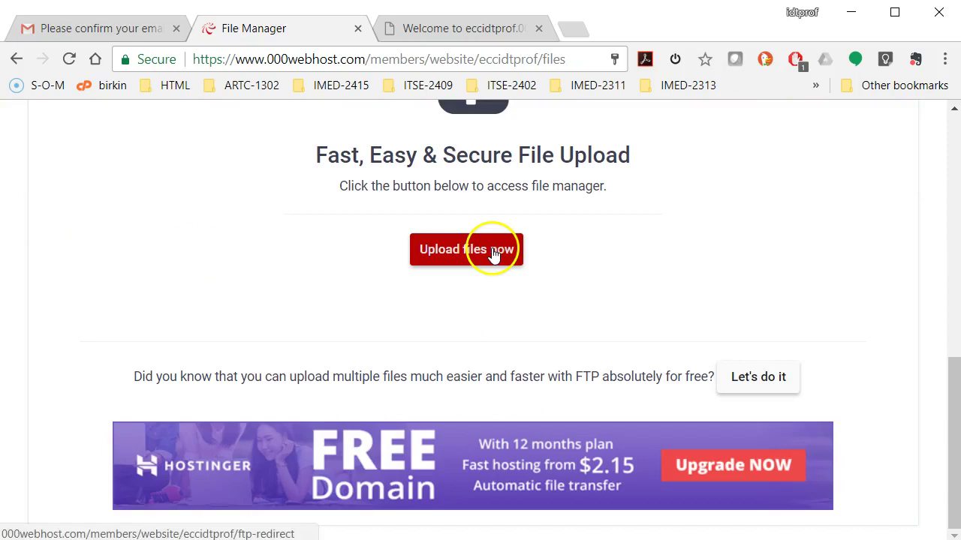
scroll(511, 288, up, 2)
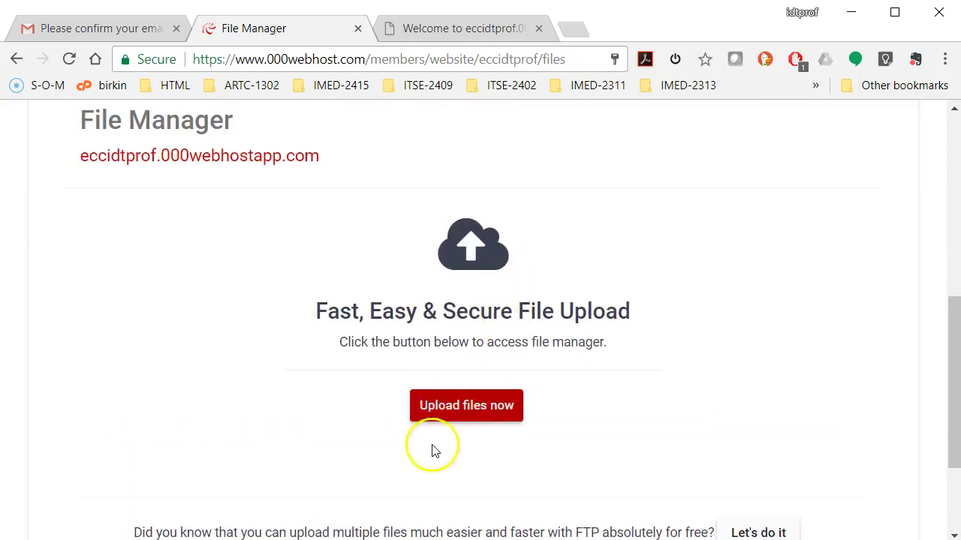
scroll(488, 403, up, 2)
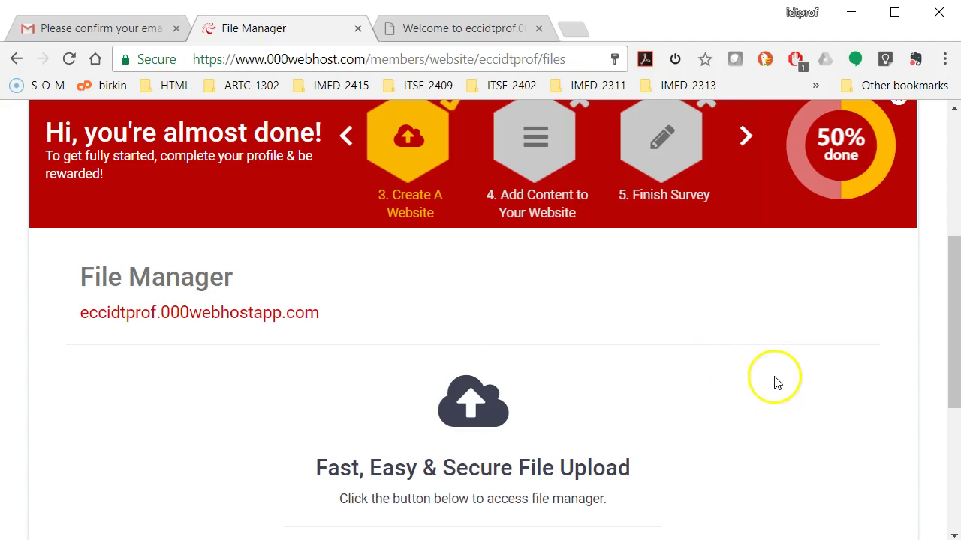
scroll(751, 368, down, 3)
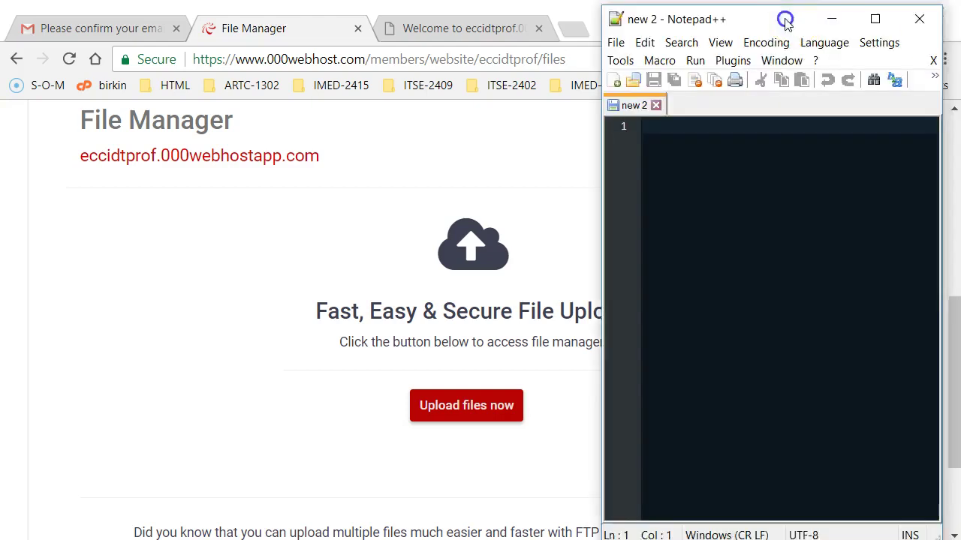
drag(720, 22, 665, 25)
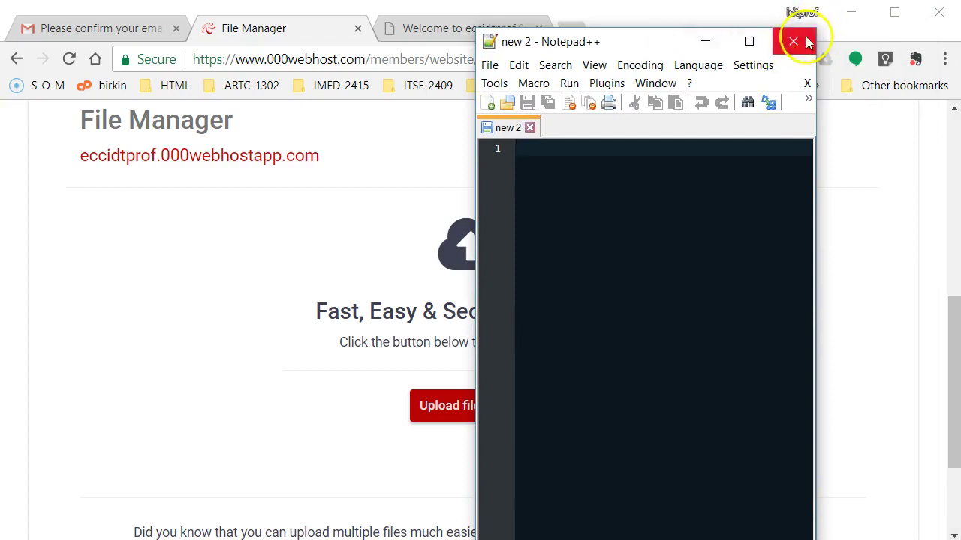
click(612, 208)
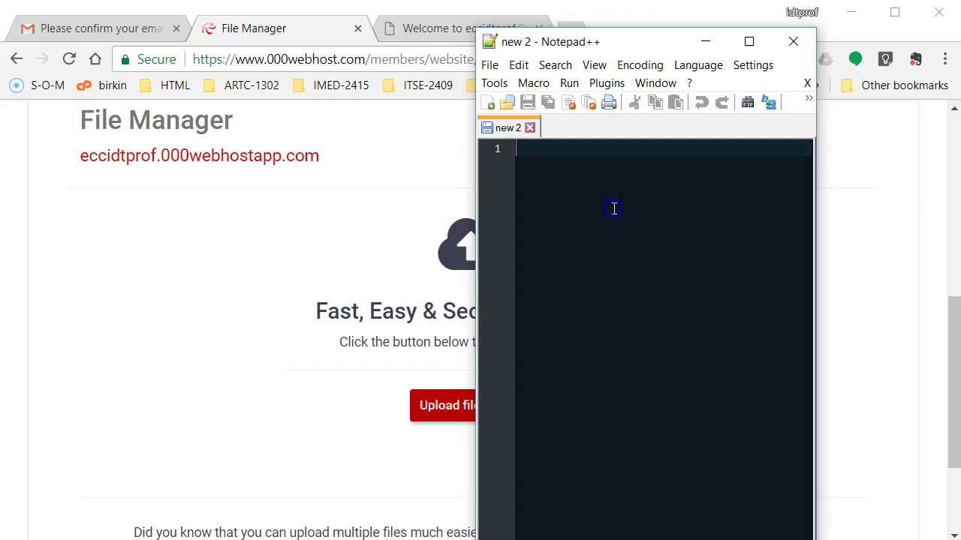
click(704, 41)
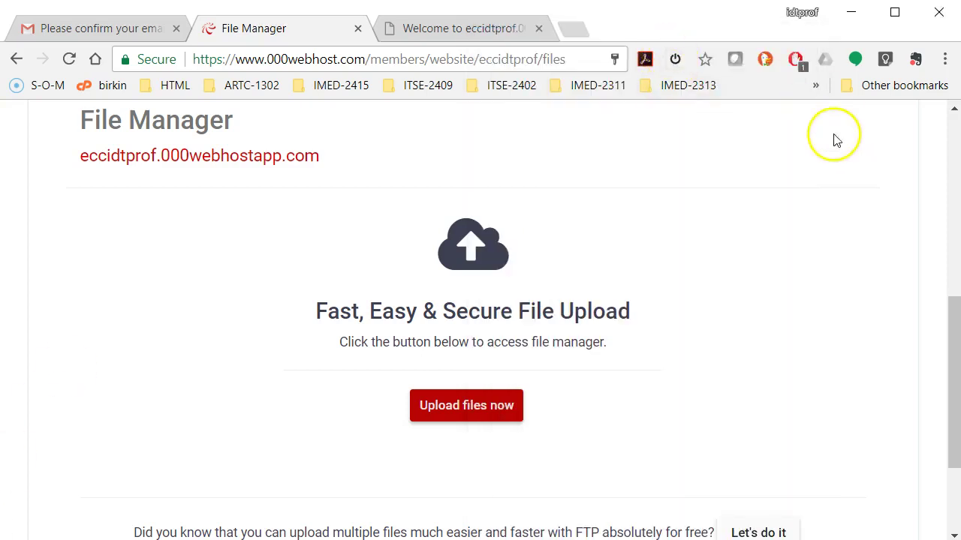
Open the Online HTML Editor bookmark, then go back to the File Manager page
click(816, 86)
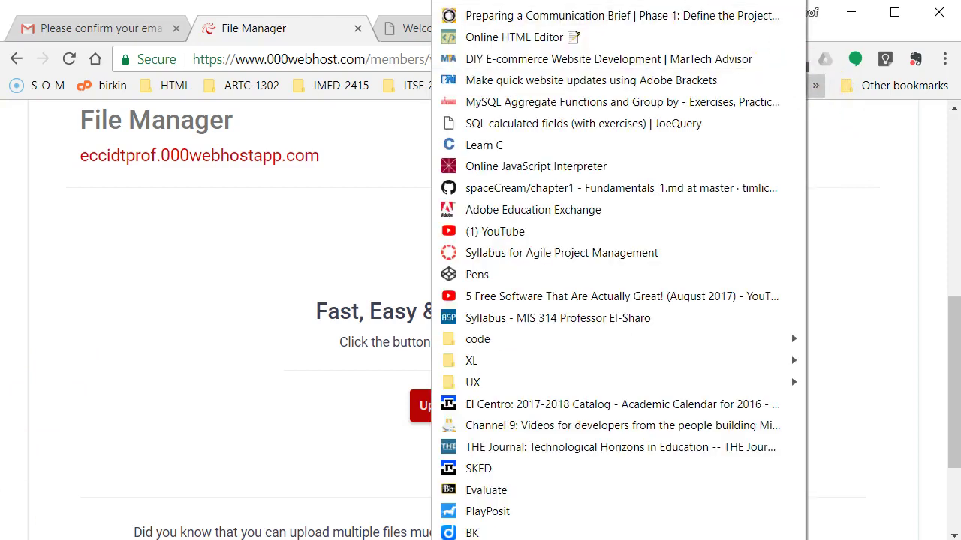
click(515, 37)
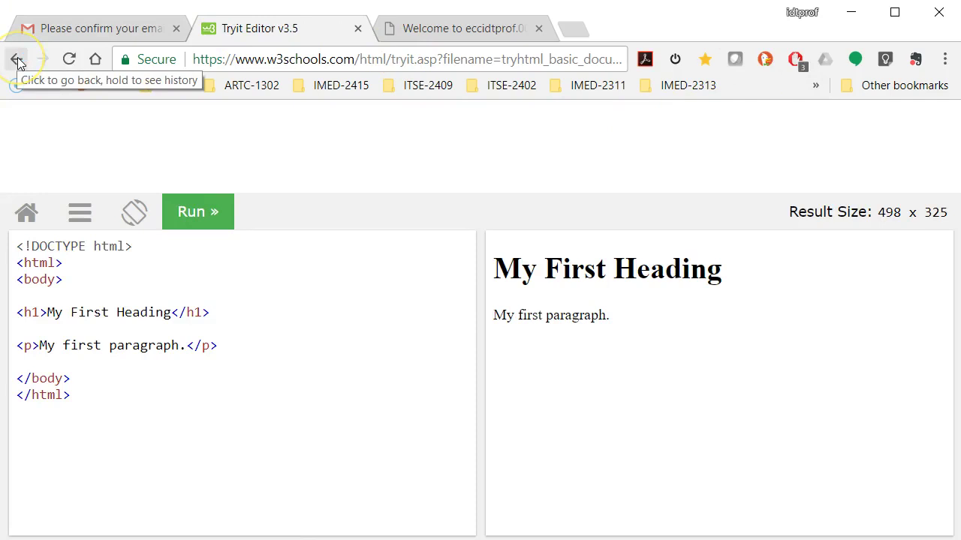
click(193, 54)
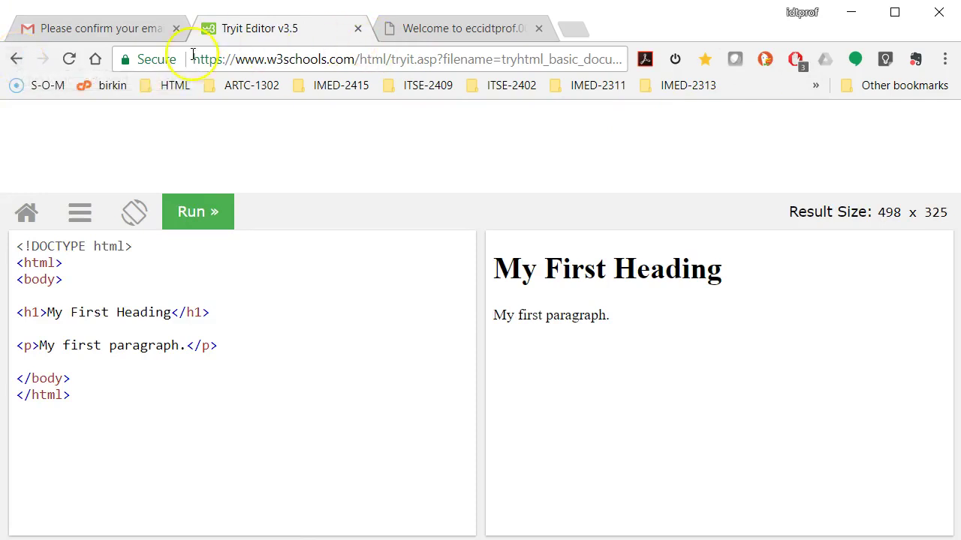
click(19, 60)
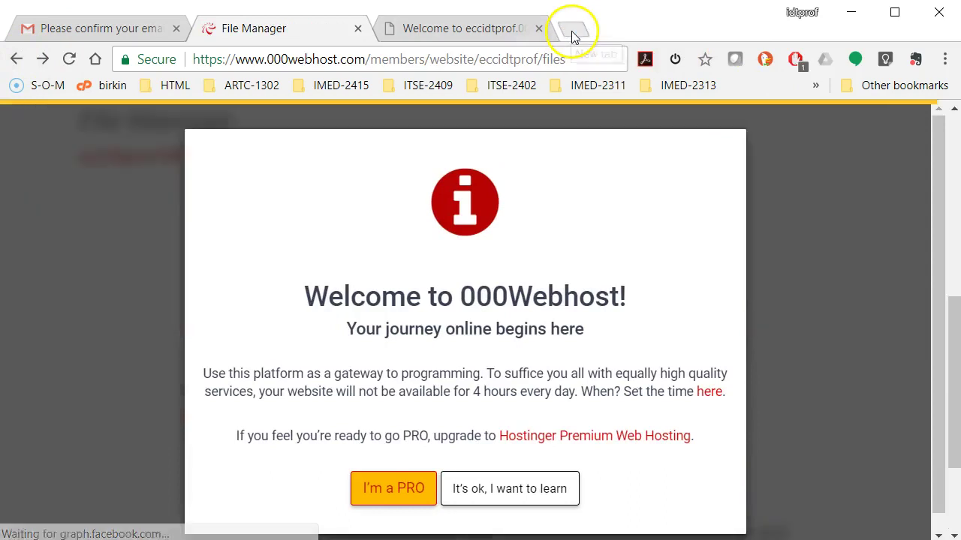
Open the Online HTML Editor in a new tab and select all the sample HTML
click(568, 29)
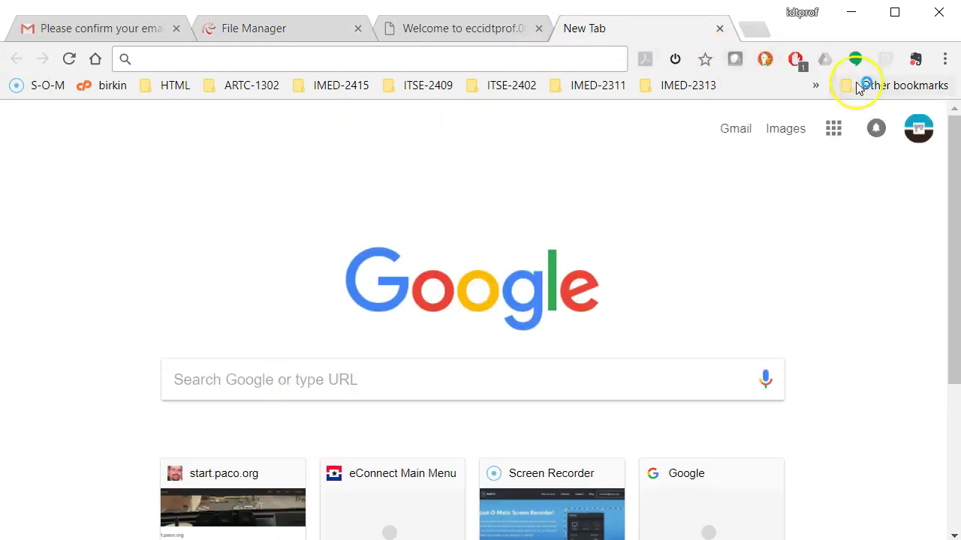
click(814, 86)
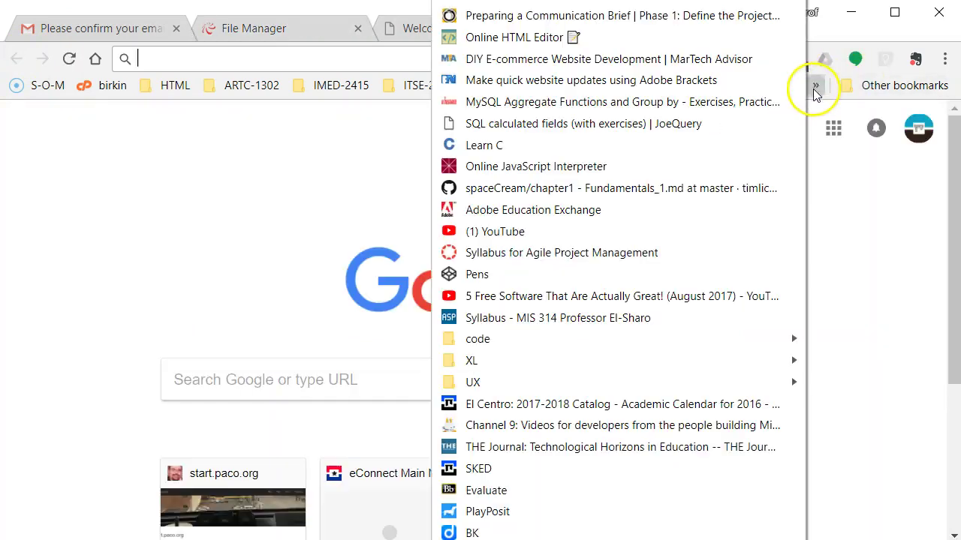
click(698, 37)
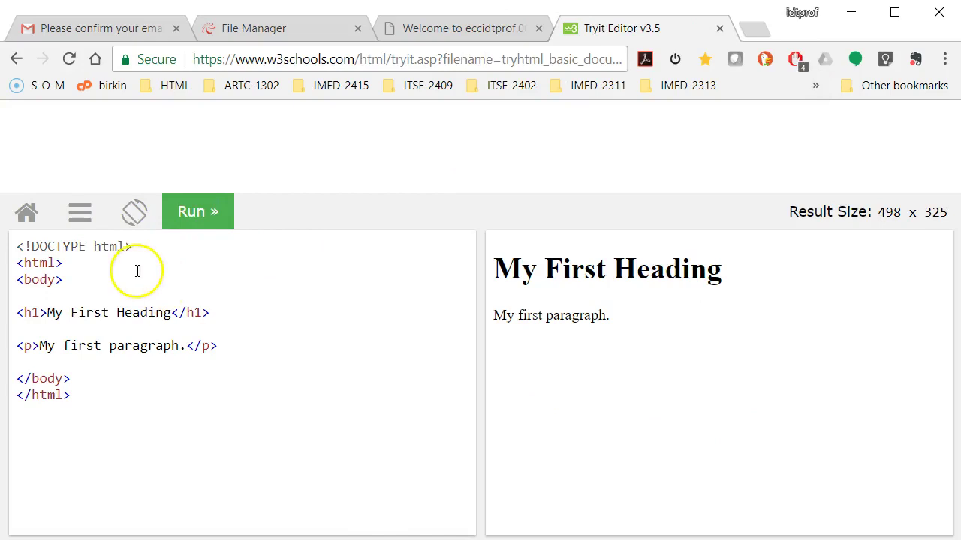
drag(99, 400, 7, 245)
key(ctrl+c)
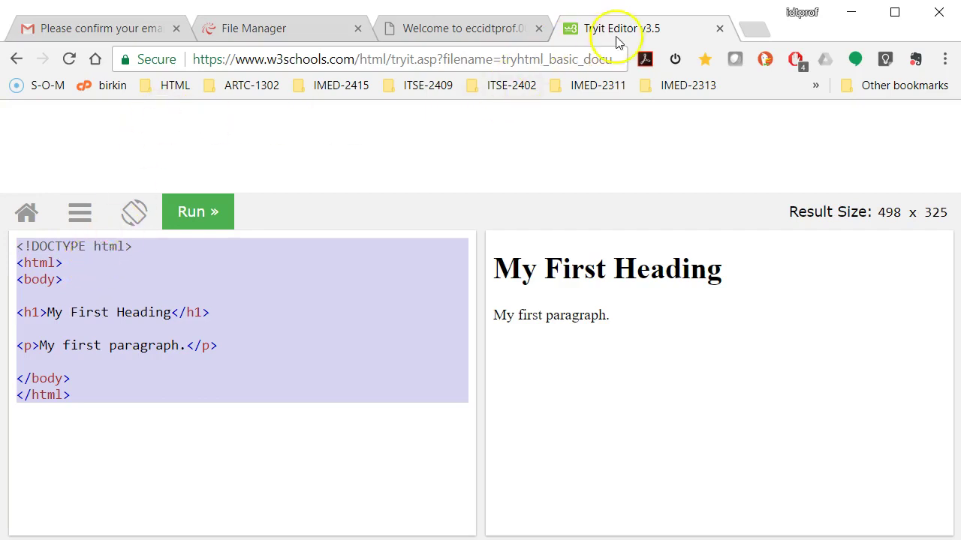
Close the Tryit Editor tab, return to File Manager and dismiss the welcome message
click(719, 27)
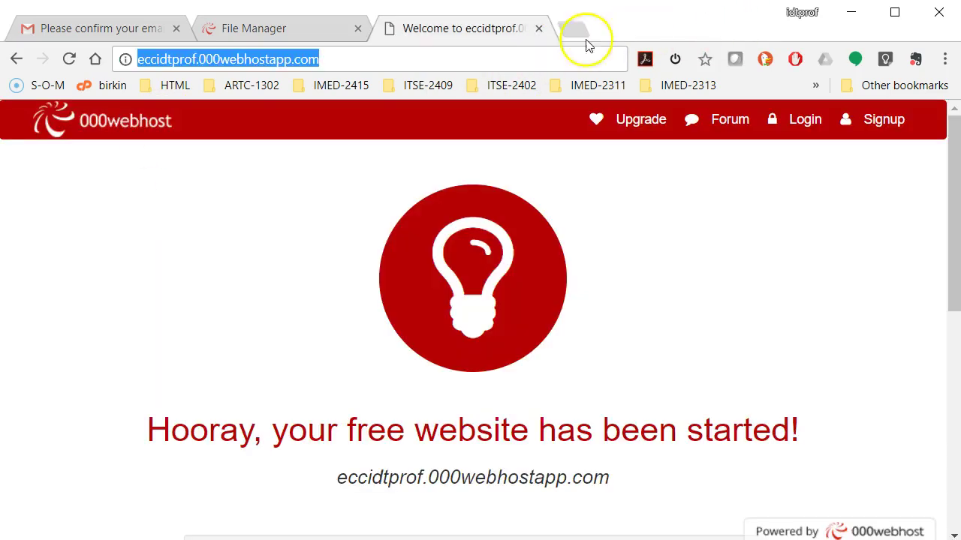
click(317, 30)
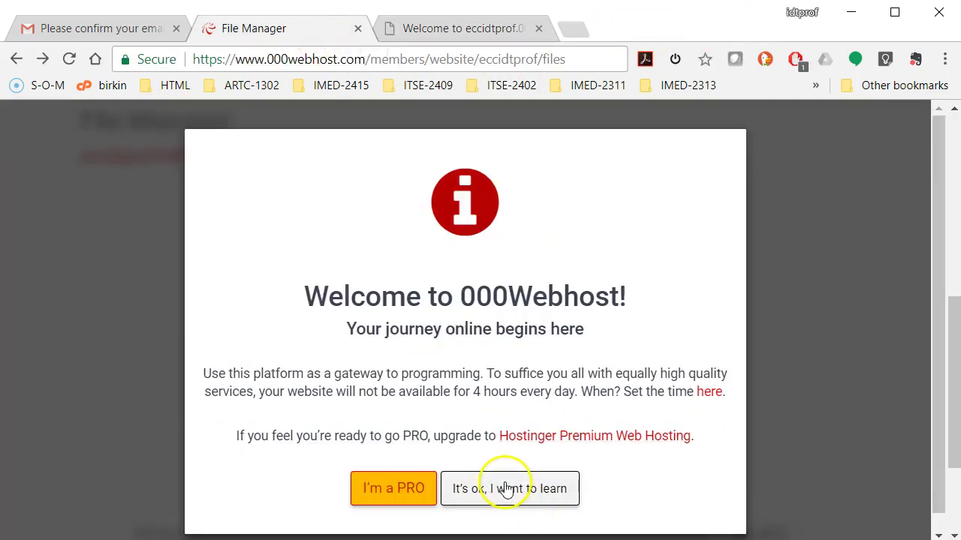
click(546, 491)
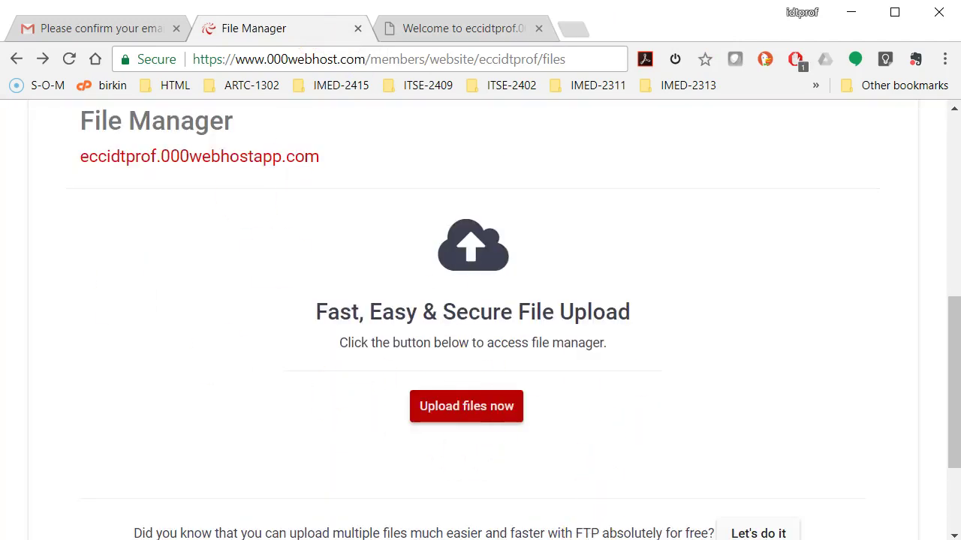
Paste the HTML, then change the heading to 'Hello World' and the paragraph to 'My page is live'
key(alt+Tab)
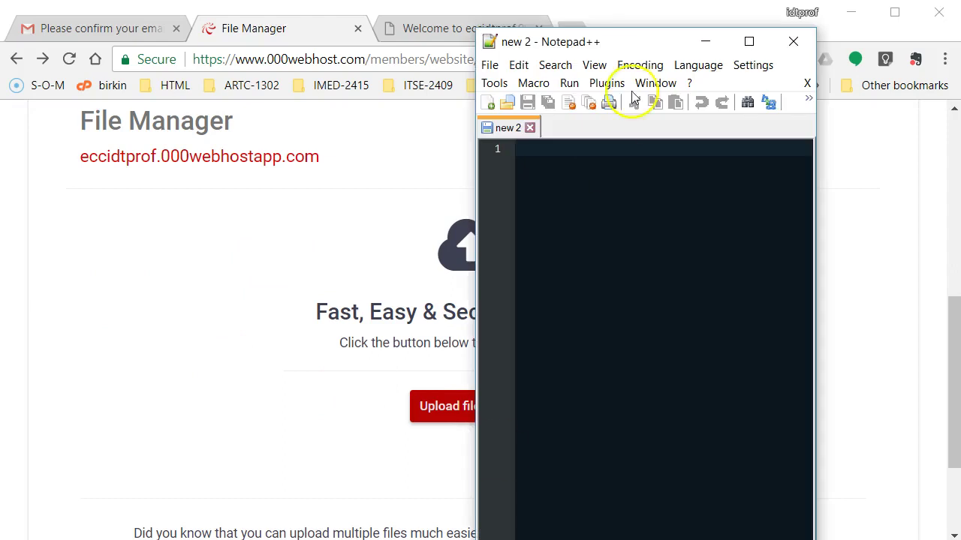
right_click(599, 216)
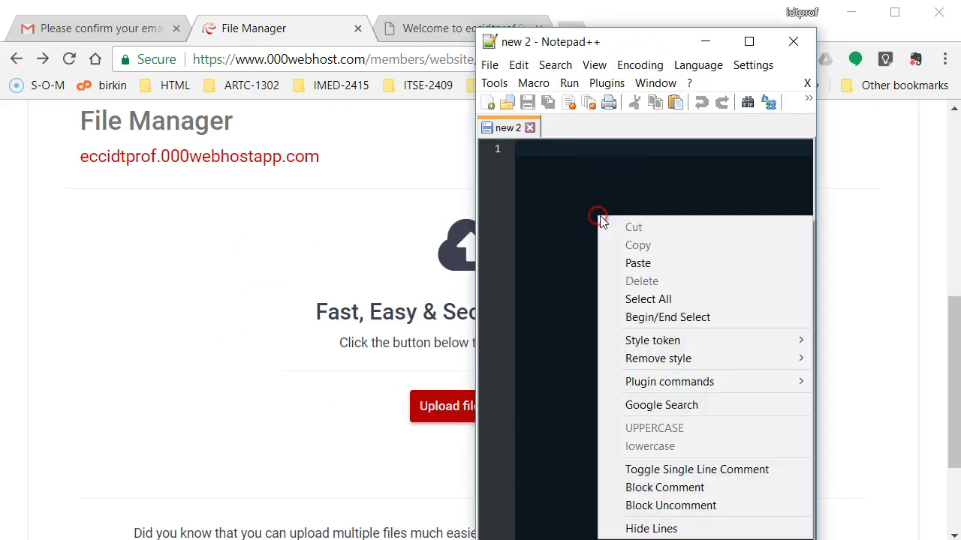
click(669, 261)
click(650, 145)
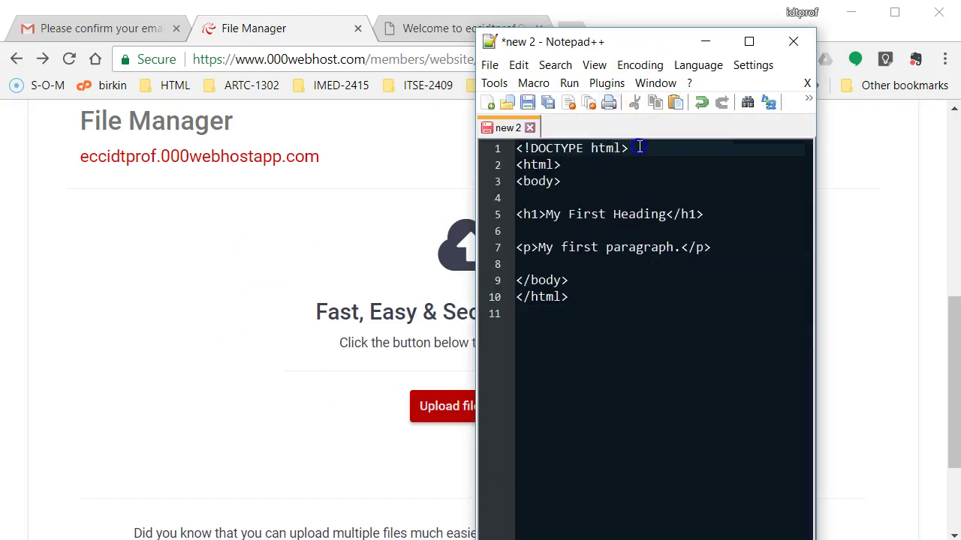
click(583, 165)
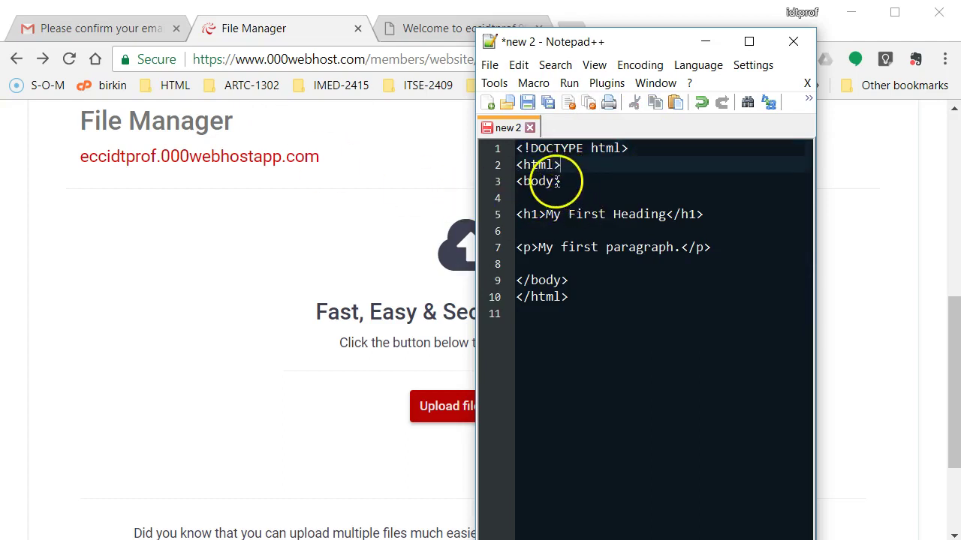
click(584, 214)
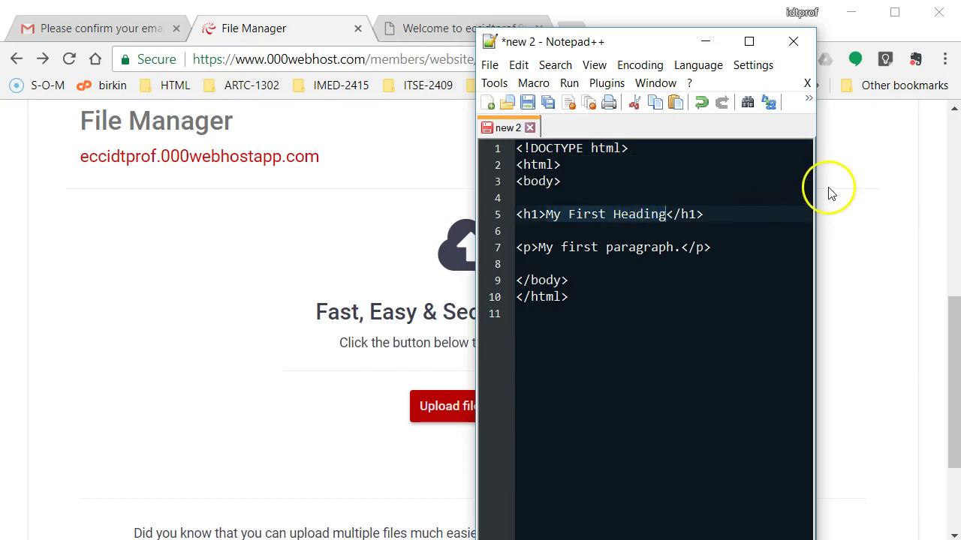
text(Hello World)
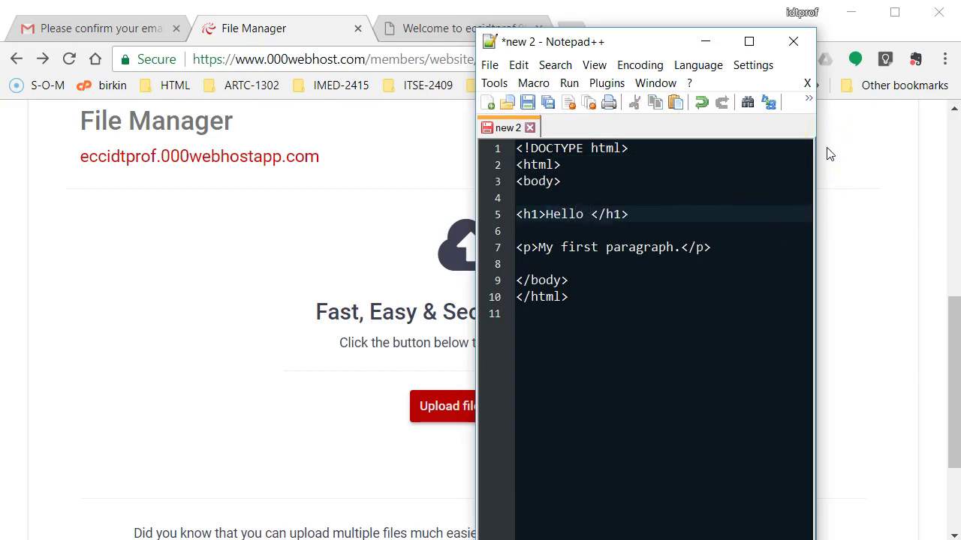
click(677, 251)
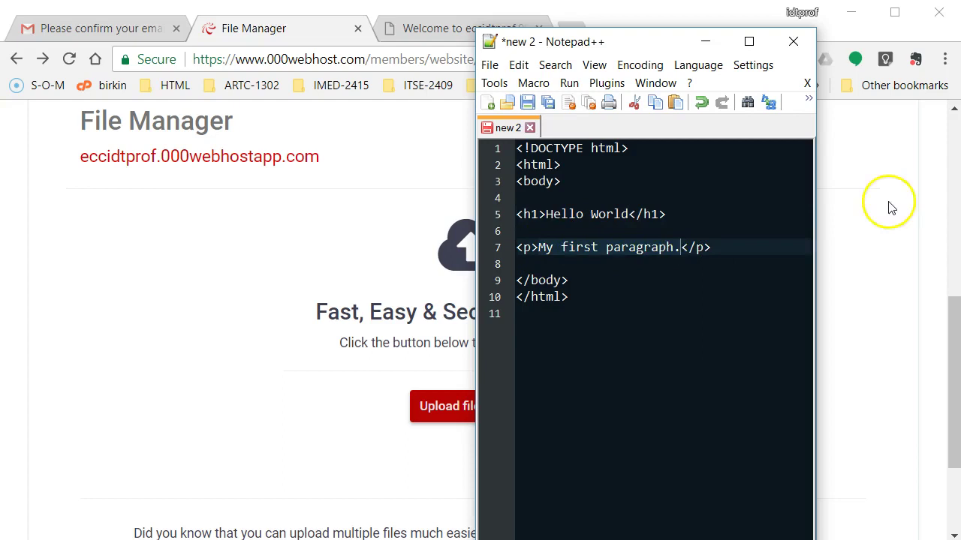
key(BackSpace)
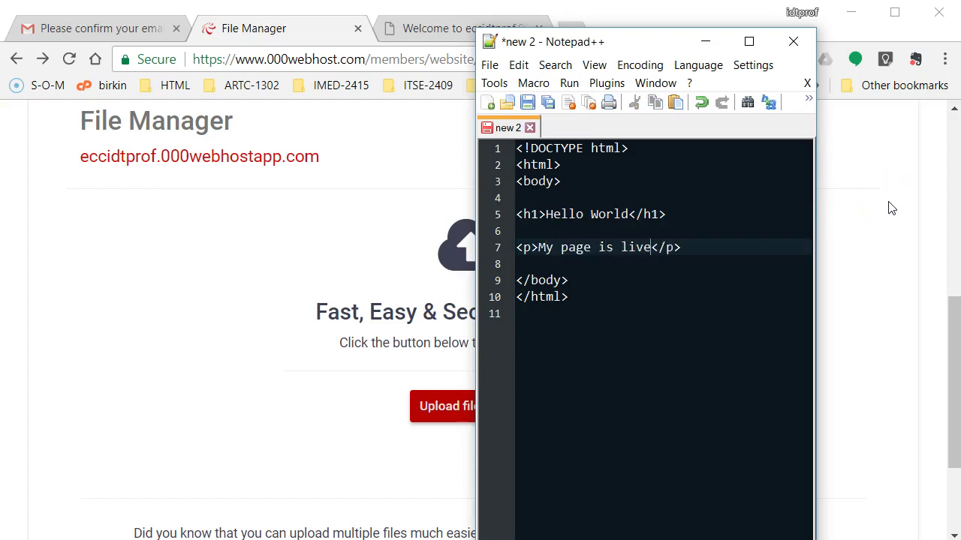
Save the page as index.html on the Desktop, close it and minimize Notepad++
click(489, 66)
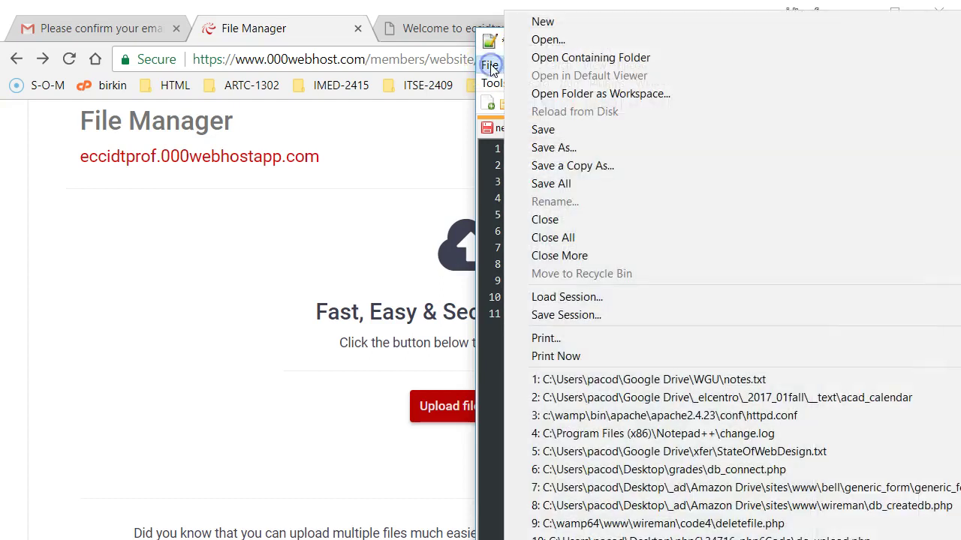
click(597, 150)
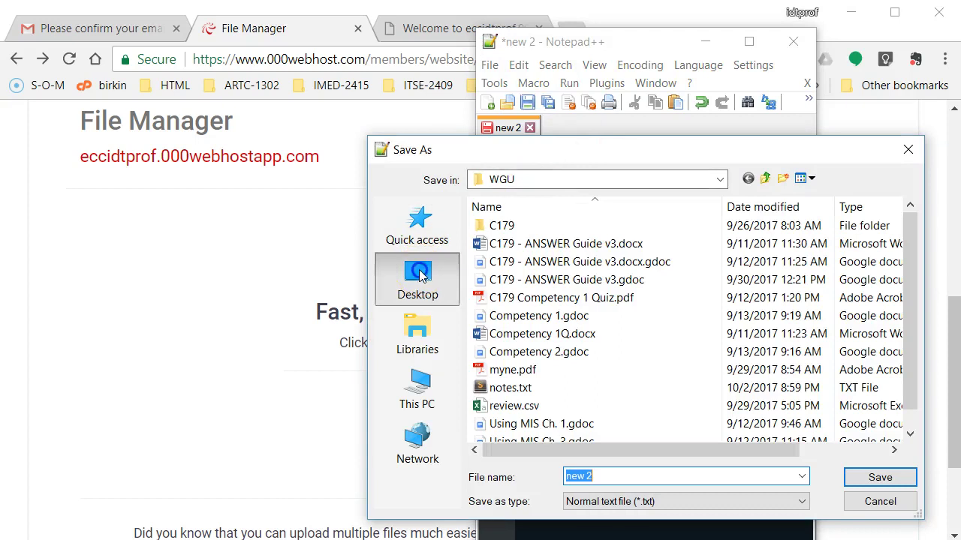
click(418, 276)
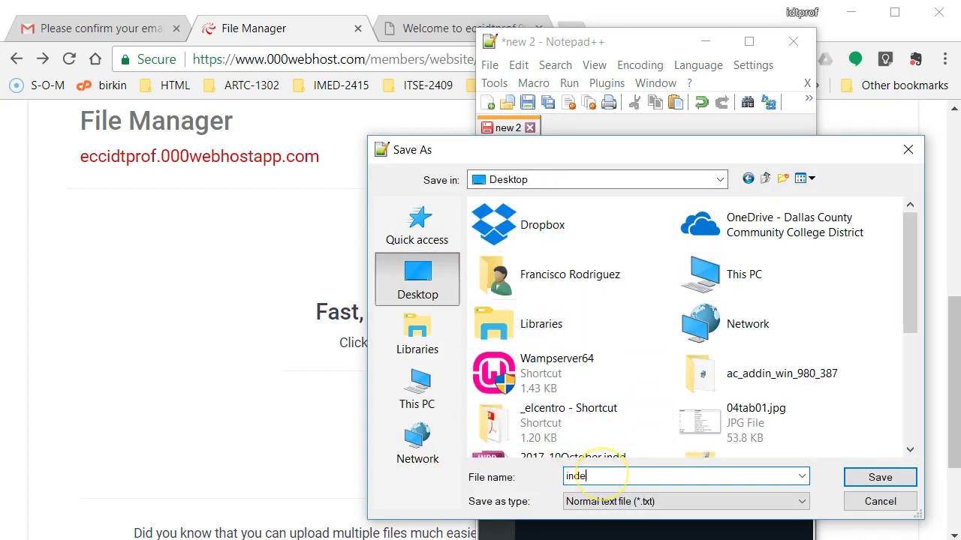
text(index.html)
key(Return)
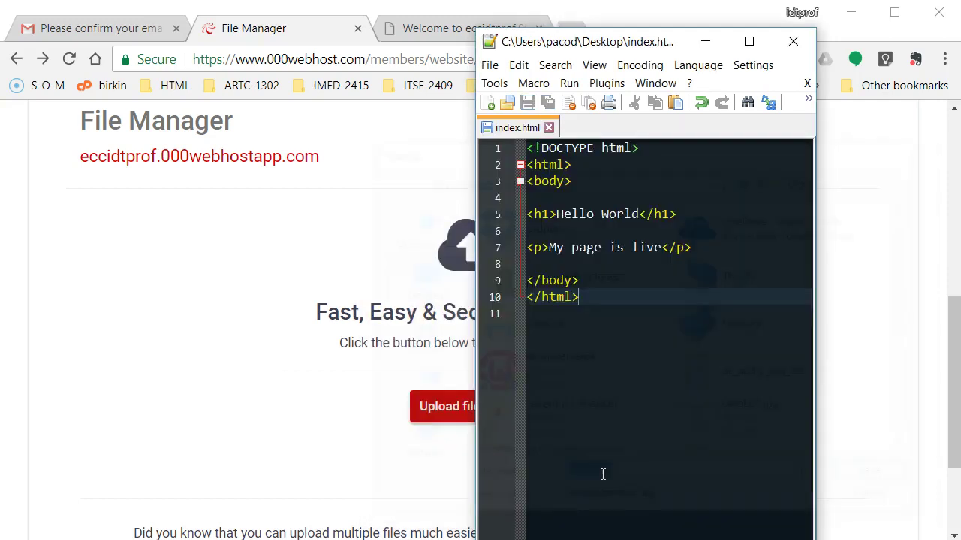
click(556, 129)
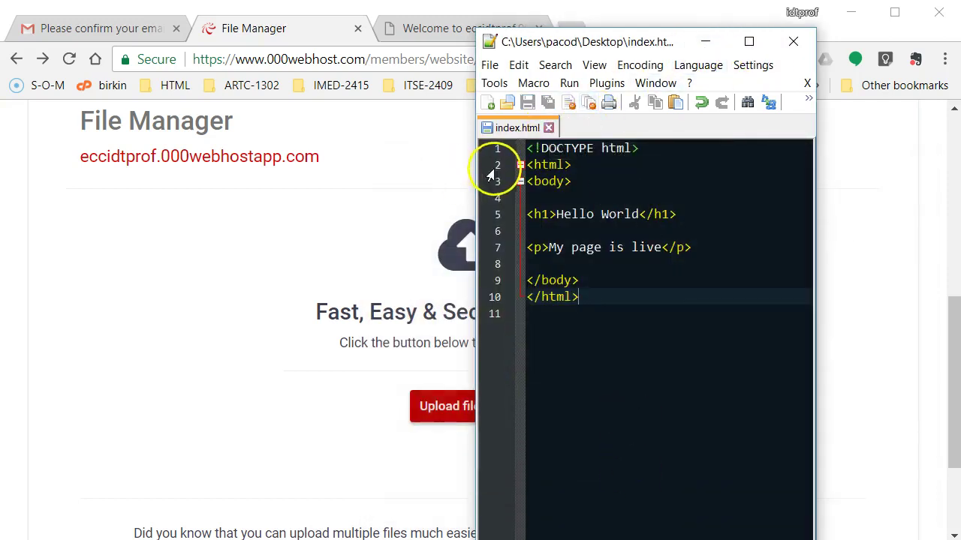
click(548, 127)
click(714, 40)
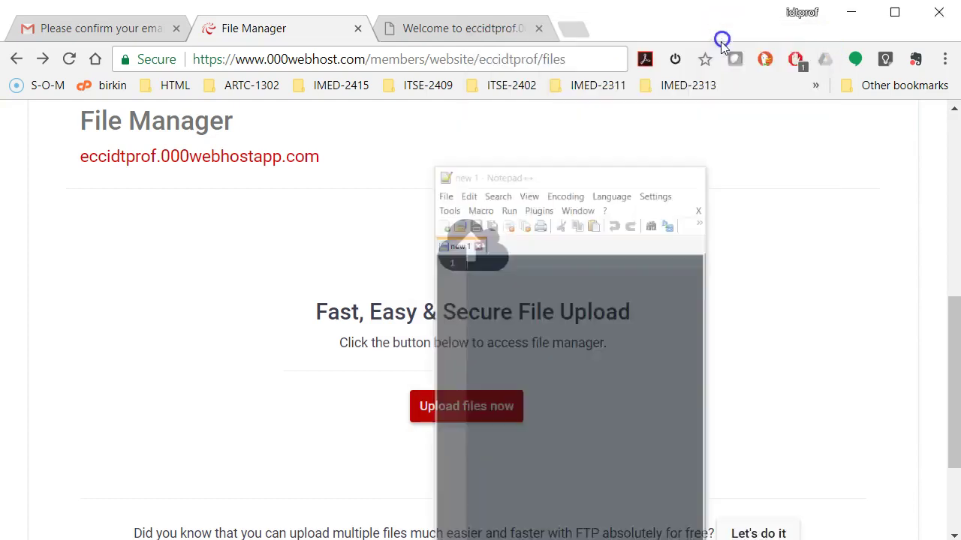
Open the 000webhost online File Manager in the browser
drag(959, 103, 875, 103)
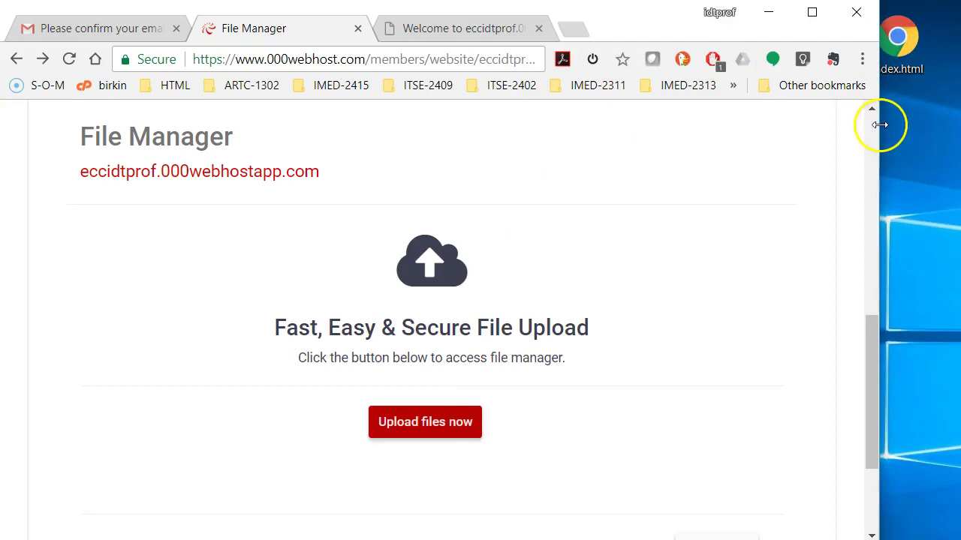
drag(879, 128, 953, 106)
click(490, 421)
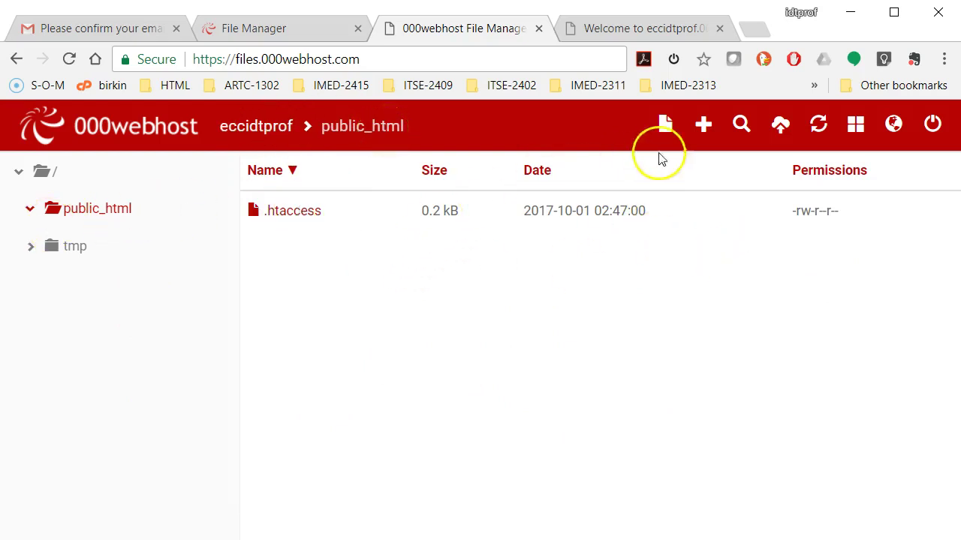
Upload index.html from the Desktop into the public_html folder
click(780, 128)
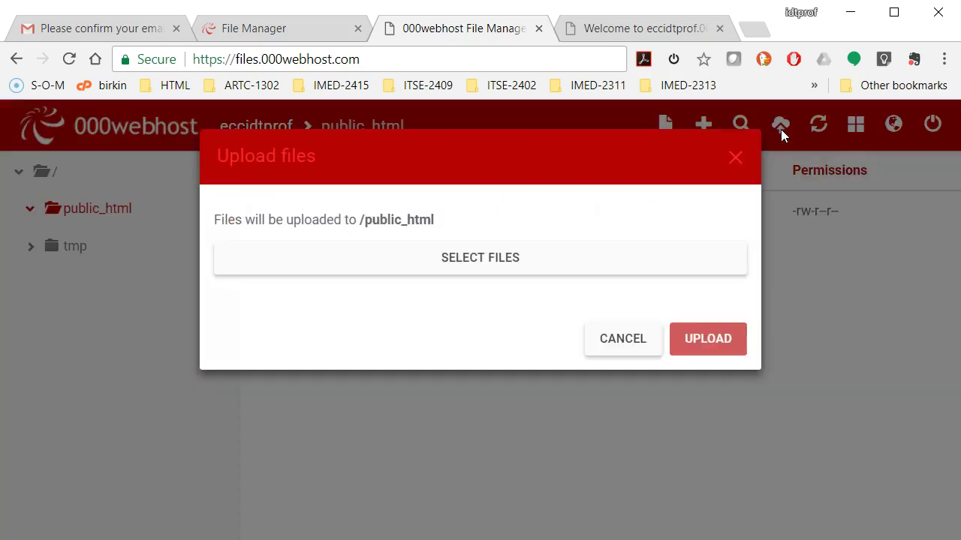
click(487, 259)
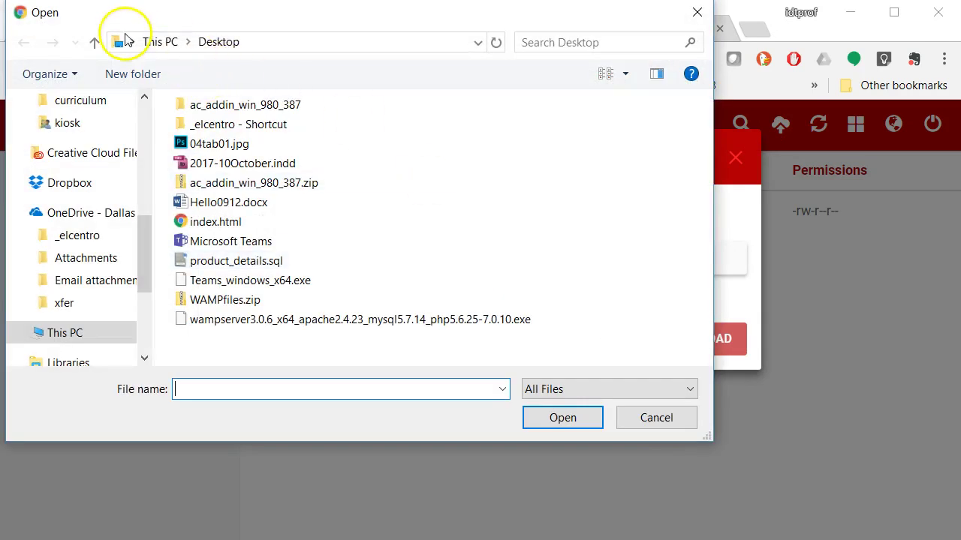
click(227, 229)
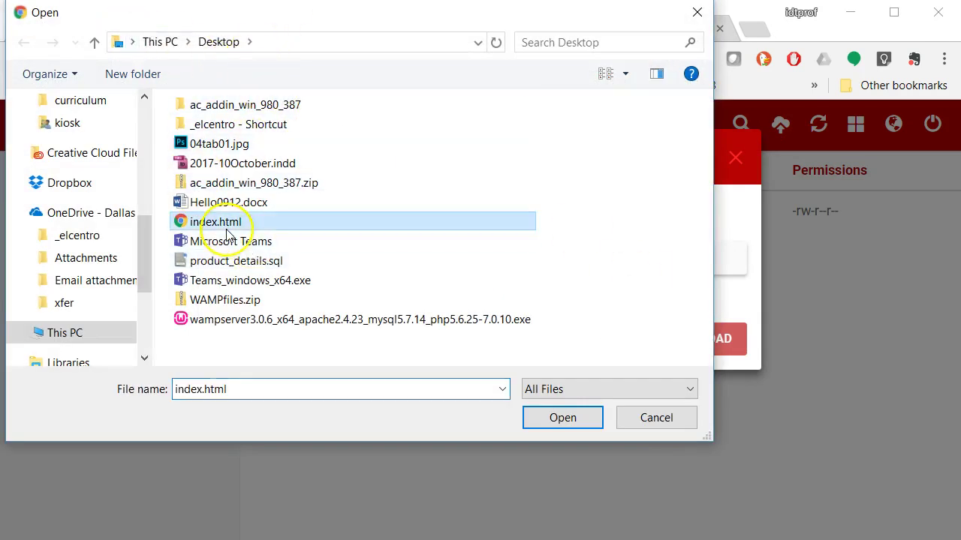
click(550, 421)
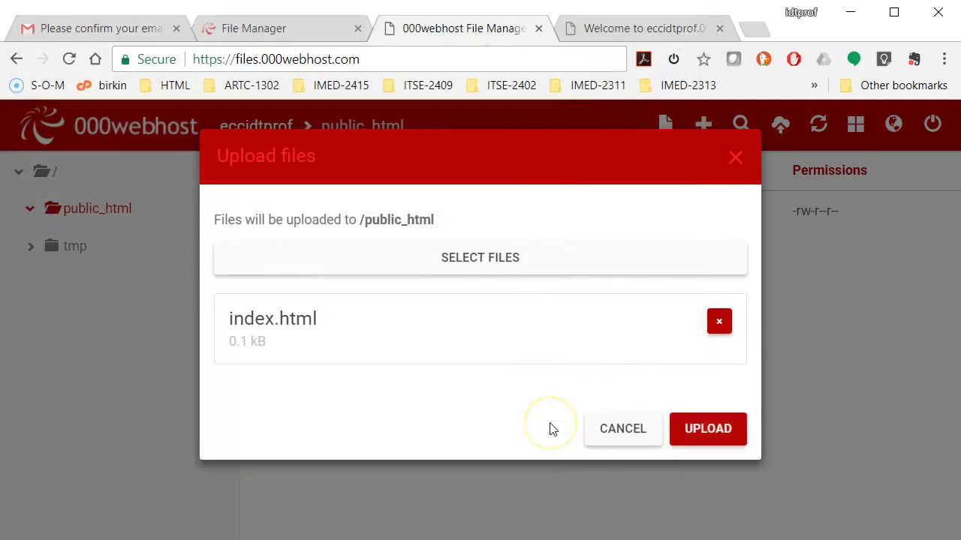
click(701, 428)
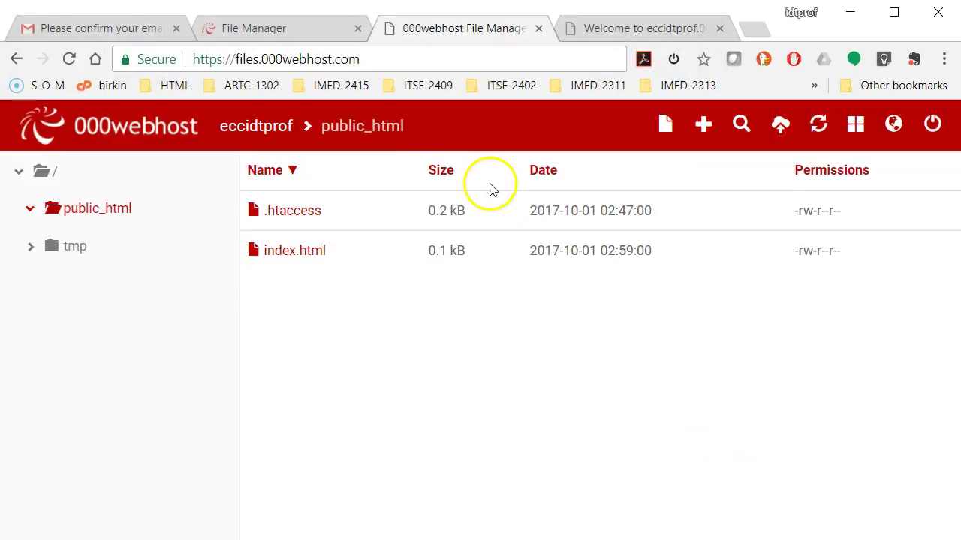
click(631, 30)
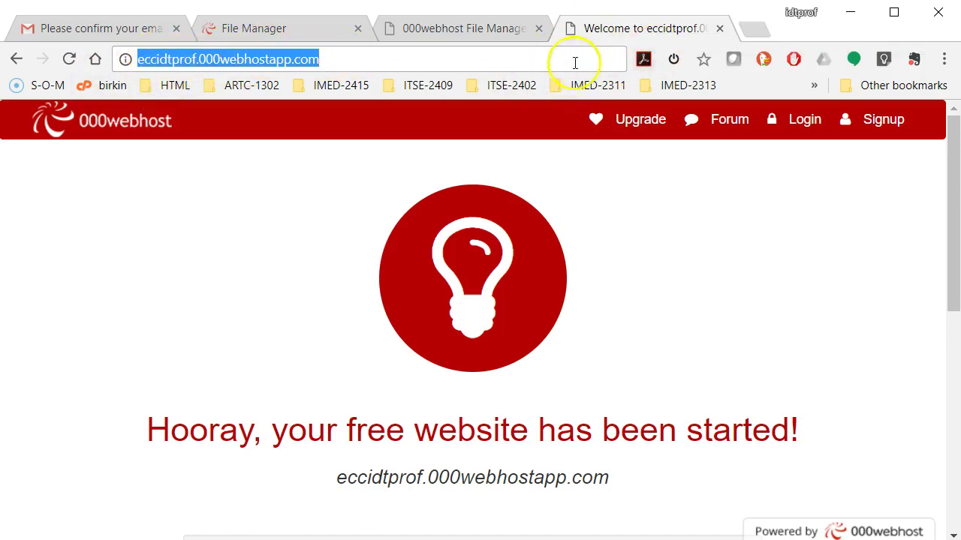
click(69, 59)
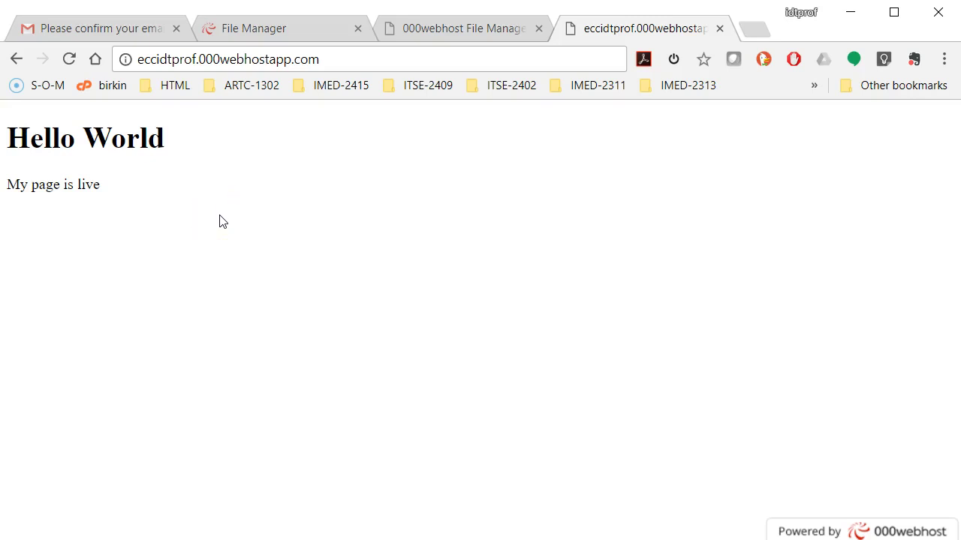
click(488, 32)
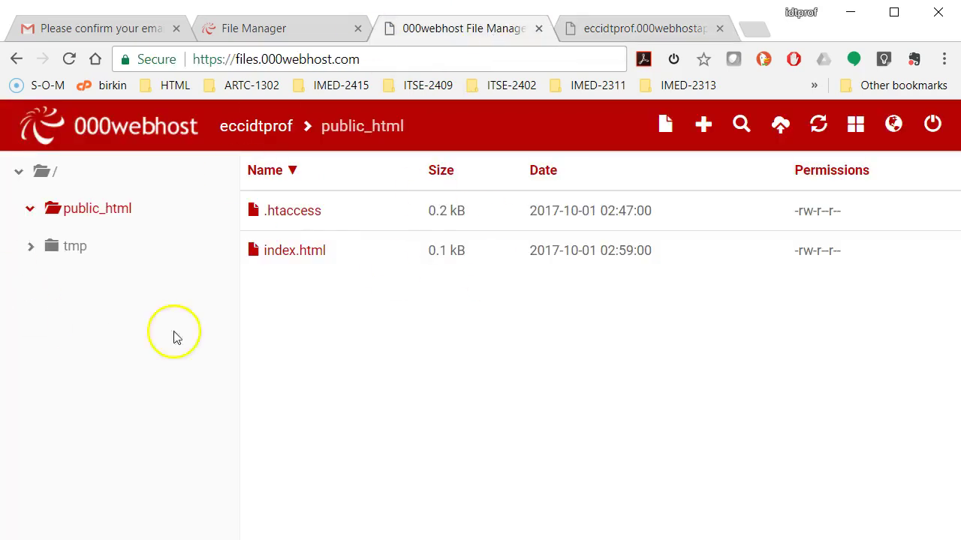